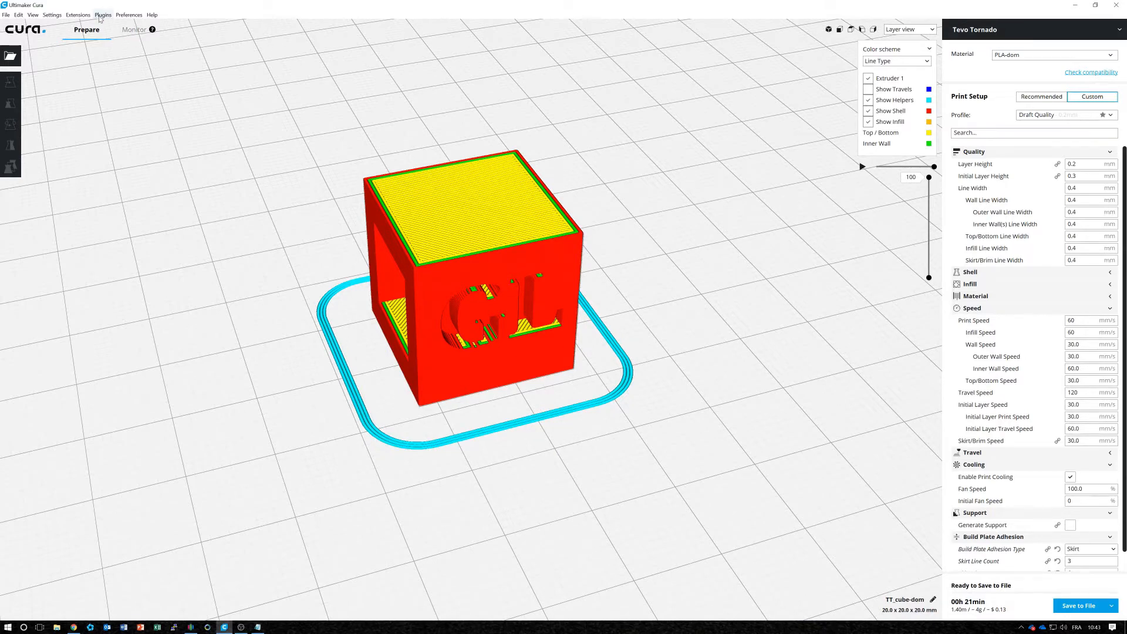
Start adding a new printer from the printer settings.
left_click(78, 15)
mouse_move(49, 16)
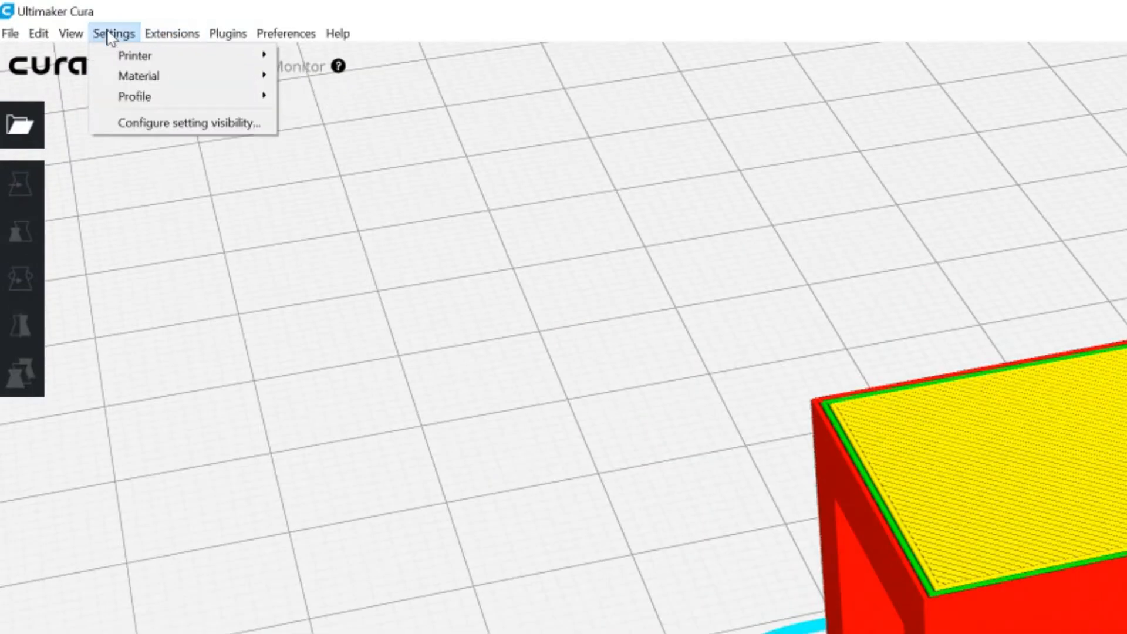
mouse_move(120, 56)
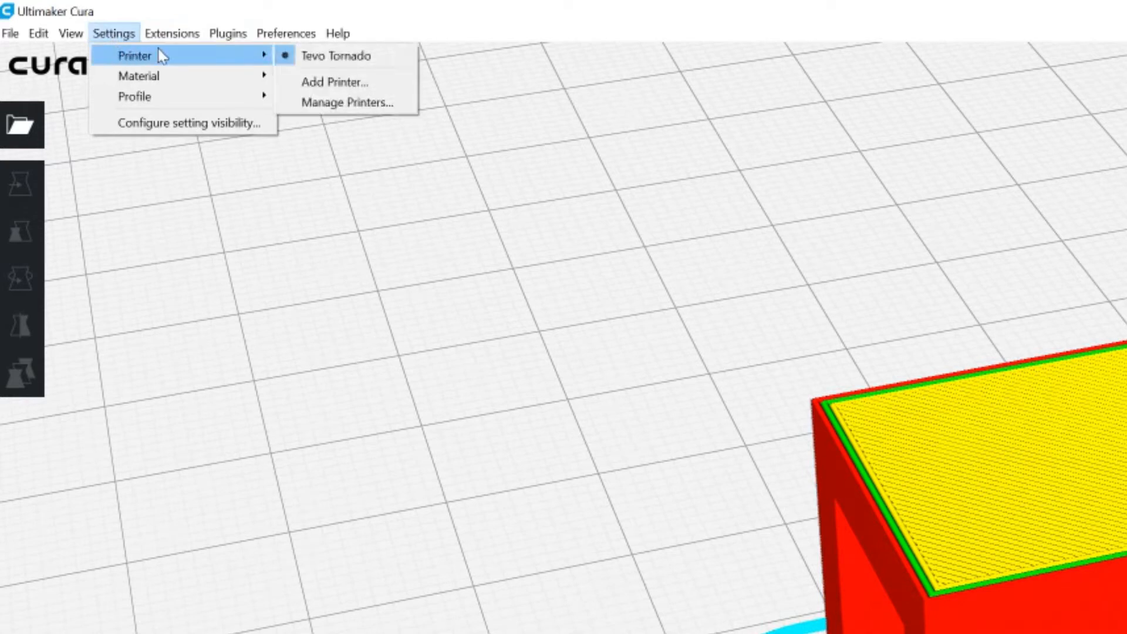
left_click(332, 82)
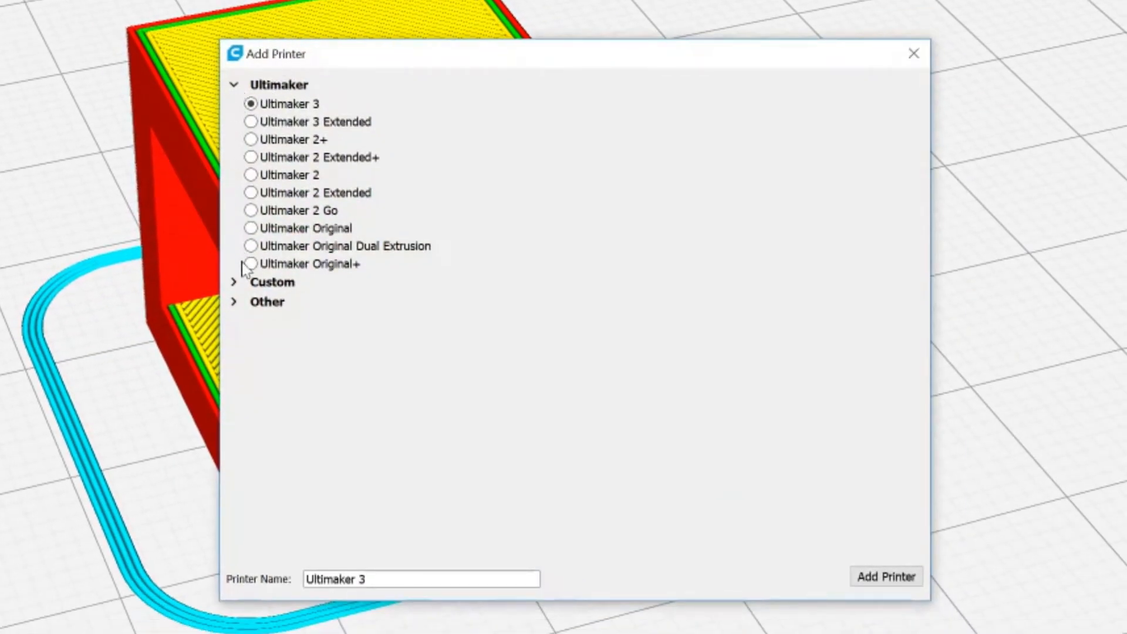
Browse the other manufacturers' printers and select the Creality CR-10.
left_click(235, 301)
scroll(435, 323, "down", 2)
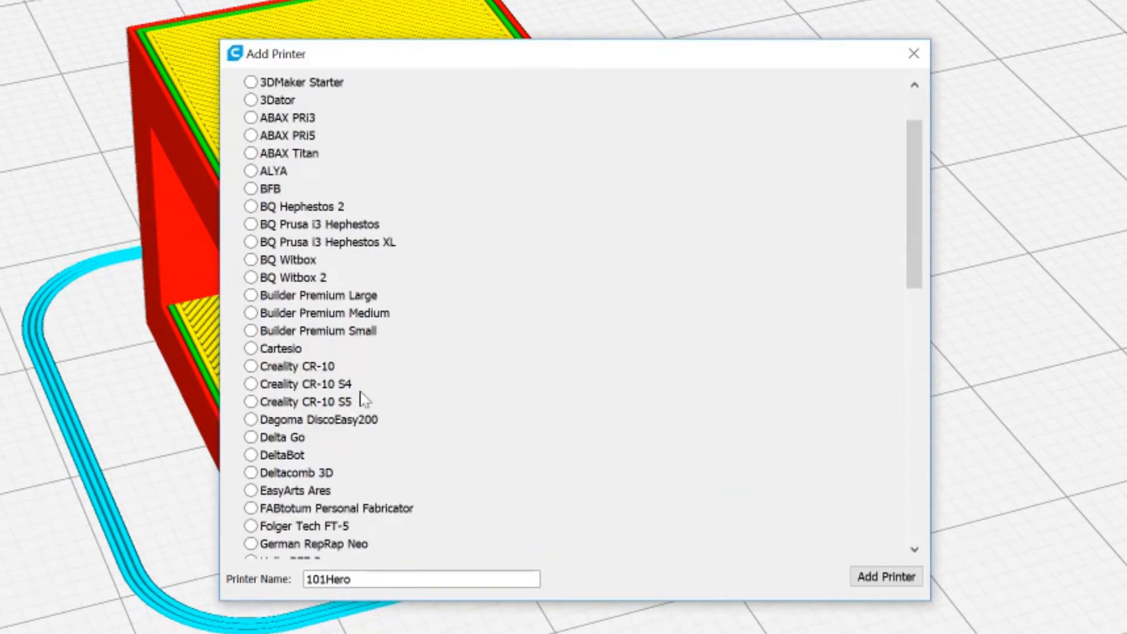
left_click(327, 370)
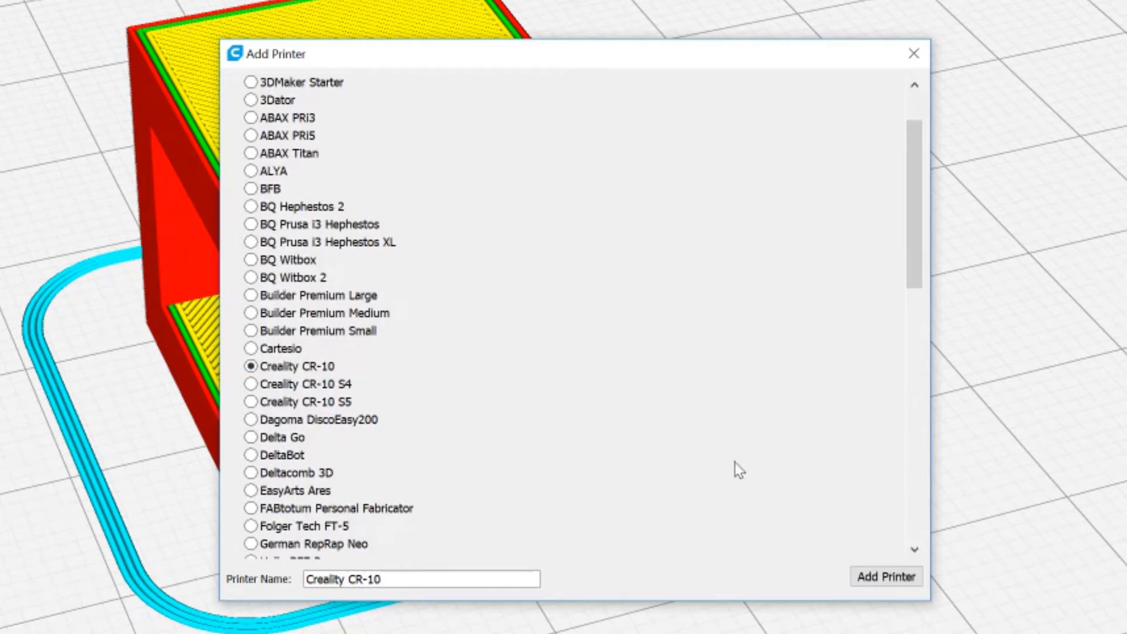
scroll(413, 314, "up", 2)
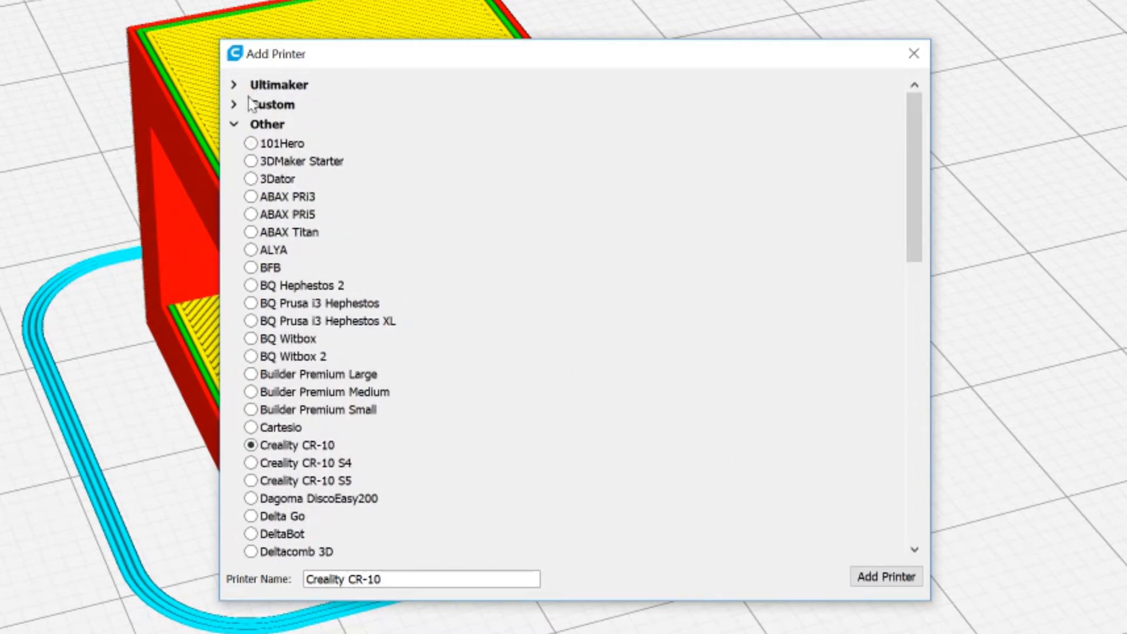
Choose the Custom FDM printer type and add it.
left_click(234, 106)
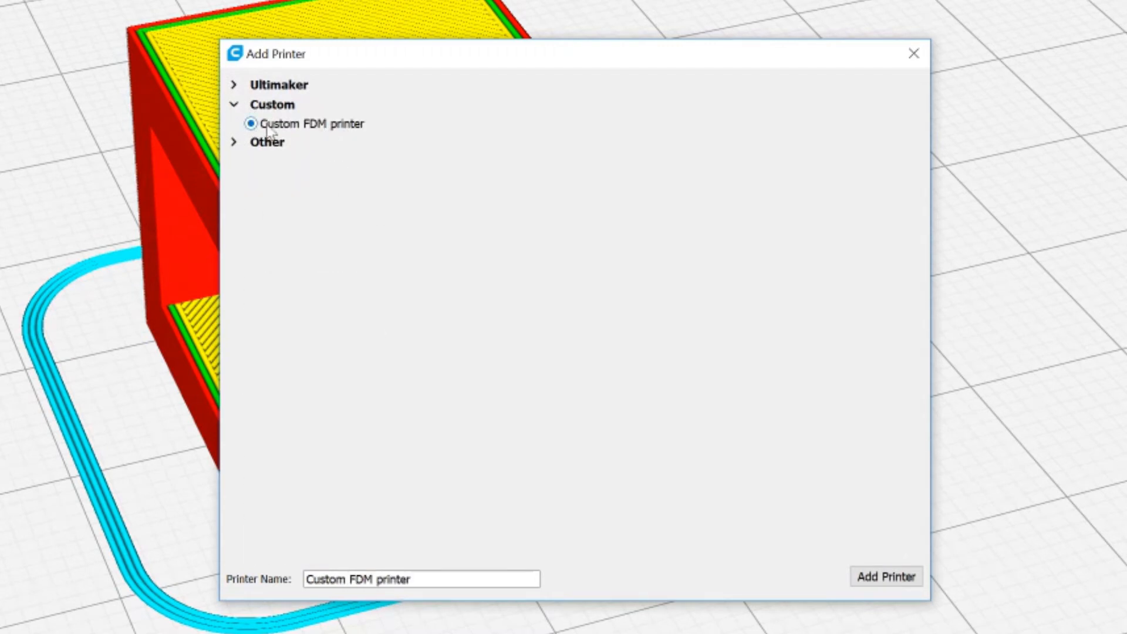
left_click(893, 577)
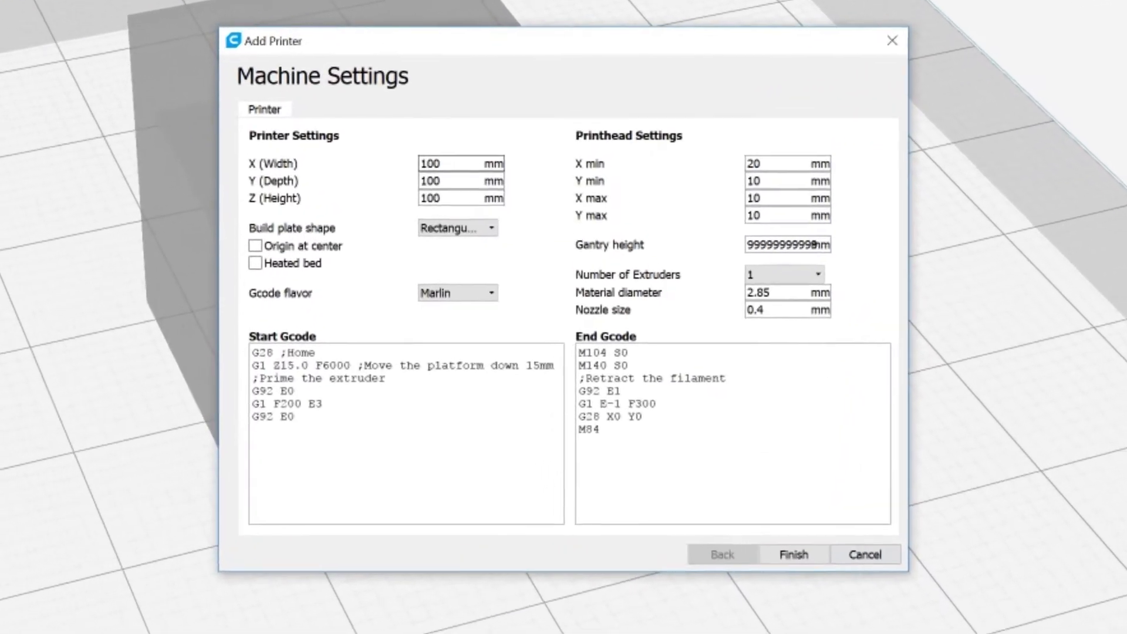
Set the new printer's build volume to 300 mm width, 300 mm depth and 400 mm height.
left_click_drag(442, 164, 374, 165)
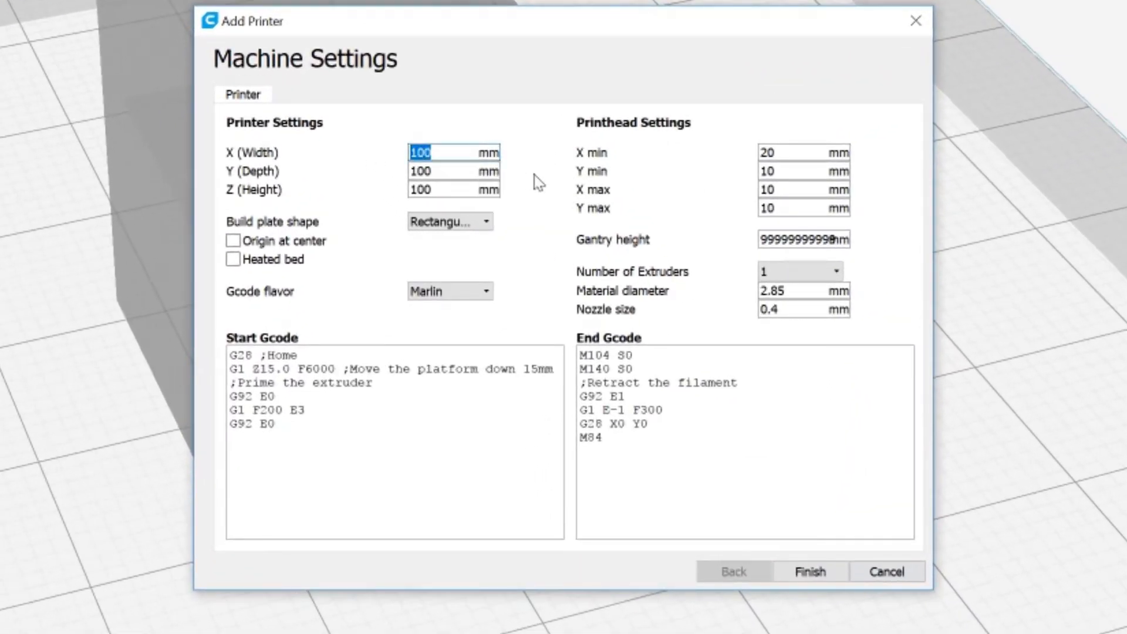
type("300")
key("Tab")
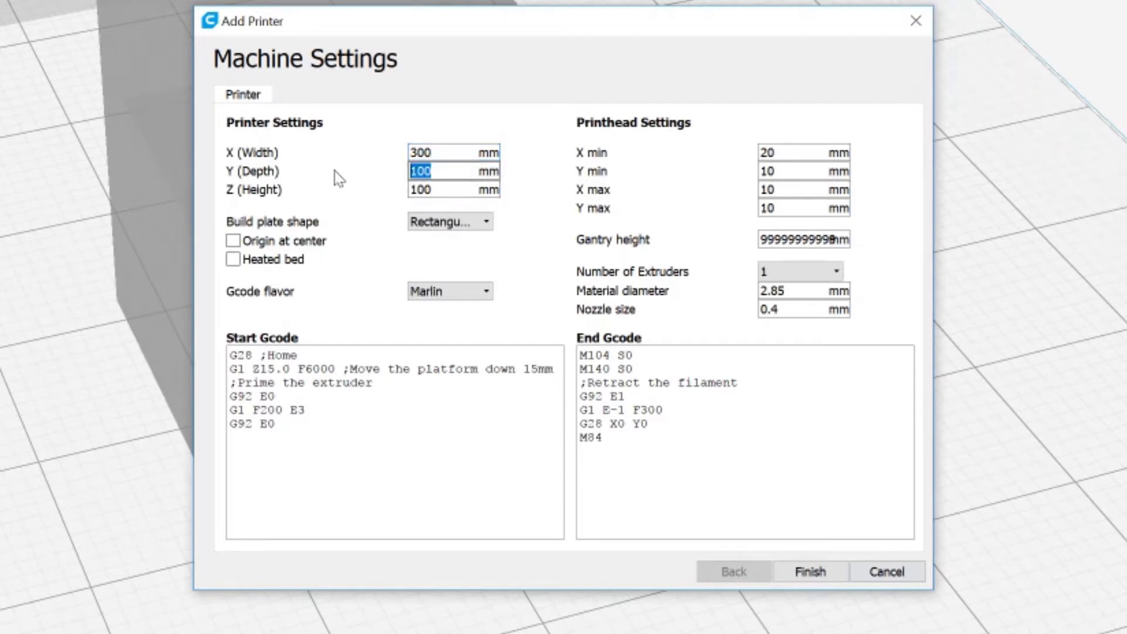
type("300")
left_click(432, 189)
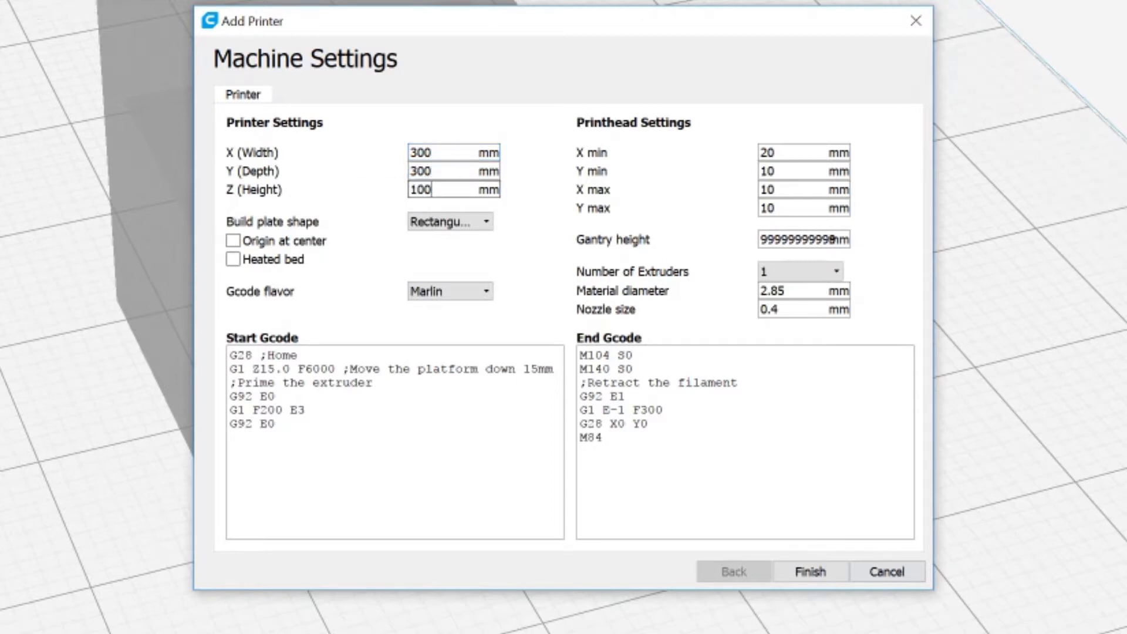
left_click_drag(431, 189, 353, 194)
type("400")
Choose a rectangular build plate, enable the heated bed and select Marlin as the Gcode flavor.
left_click(441, 223)
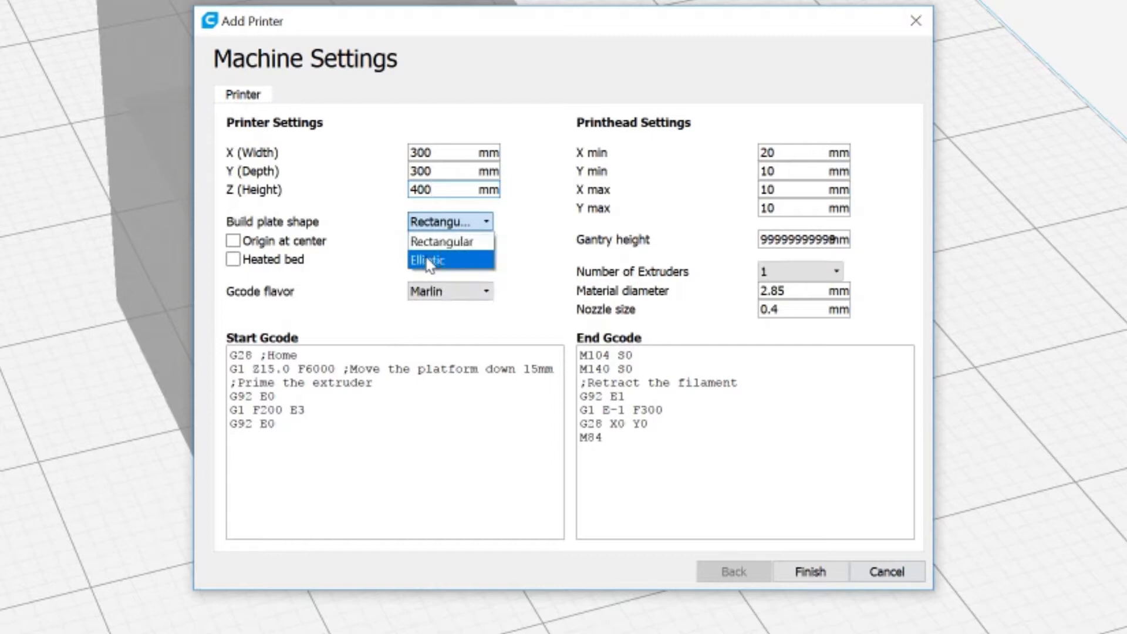
left_click(441, 241)
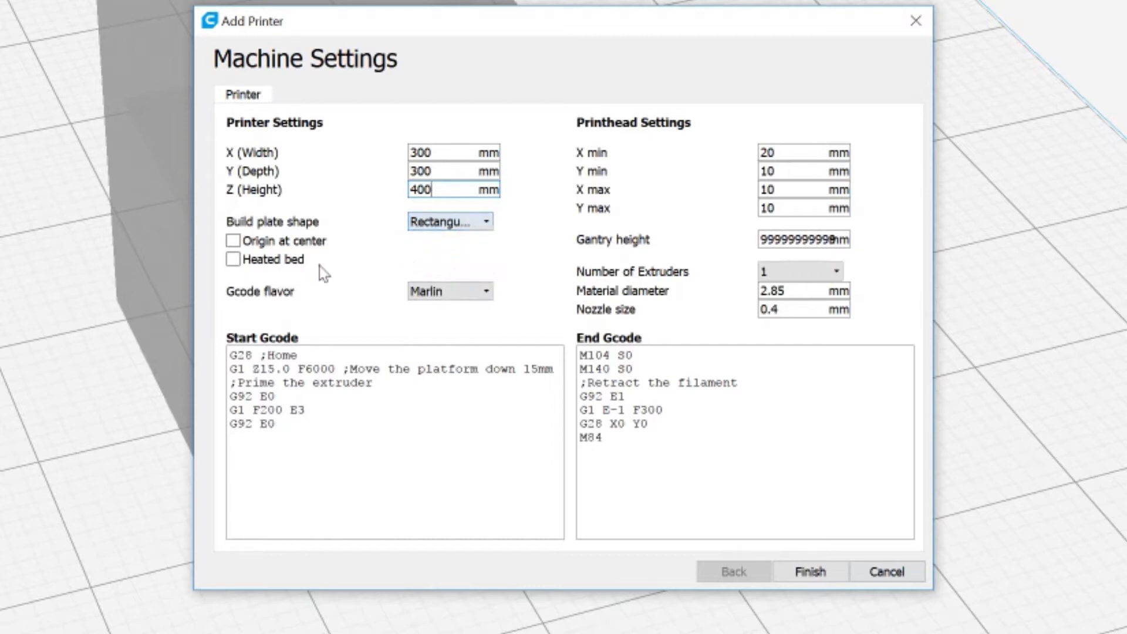
left_click(233, 259)
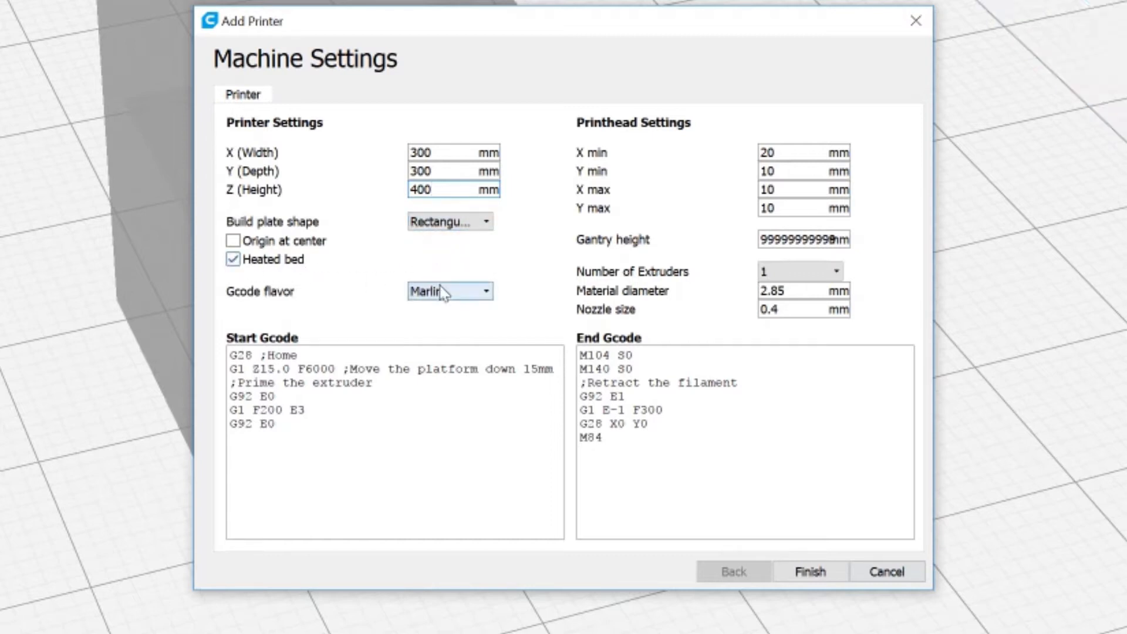
left_click(453, 296)
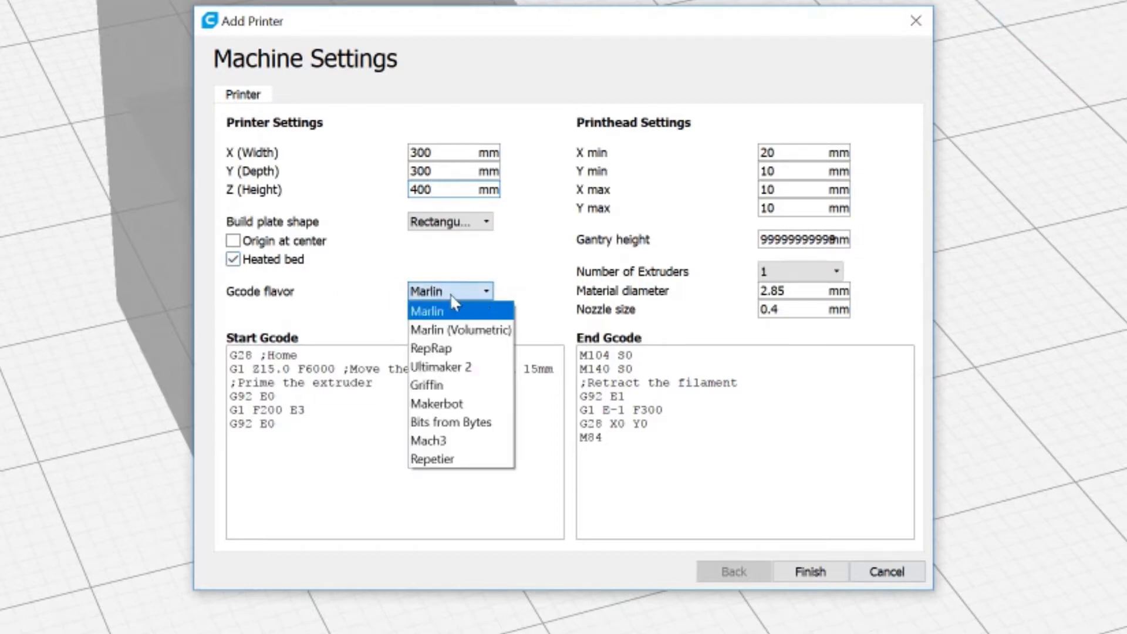
left_click(442, 314)
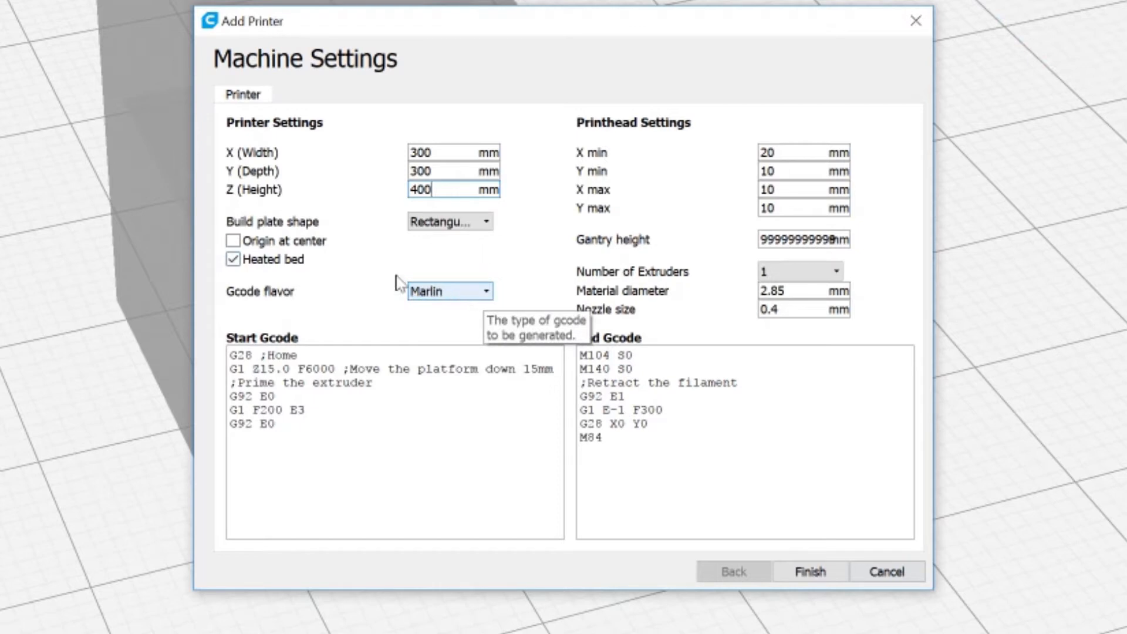
Set the printhead's X min to 10 mm, Y min to 20 mm and gantry height to 30 mm.
double_click(768, 154)
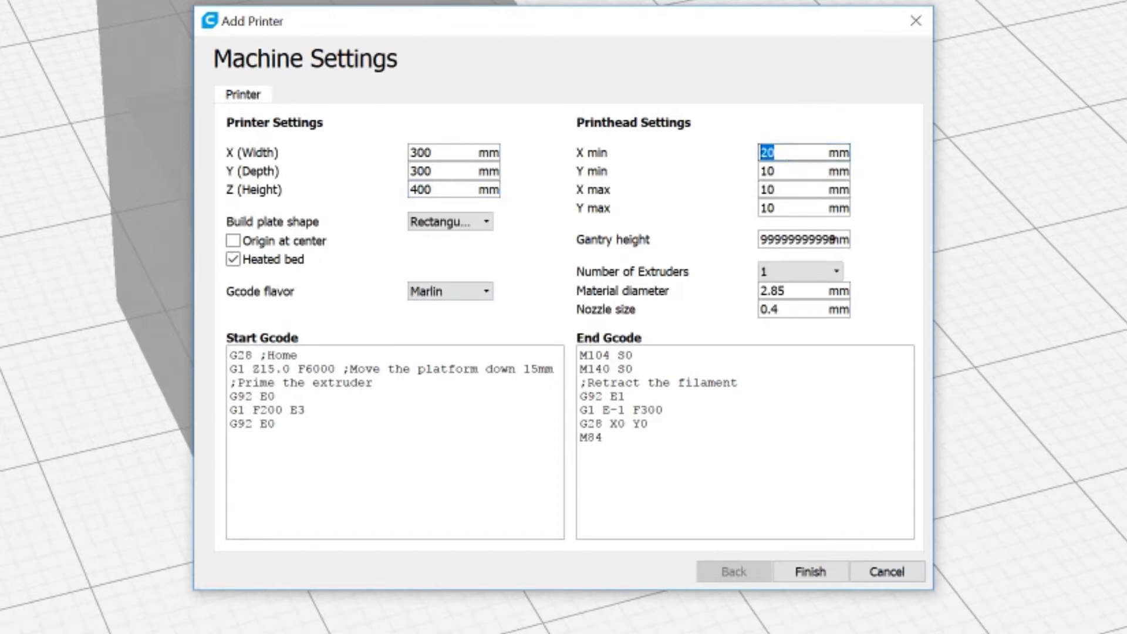
mouse_move(775, 153)
left_click(776, 153)
mouse_move(776, 153)
key("Home")
key("Delete")
type("1")
key("Tab")
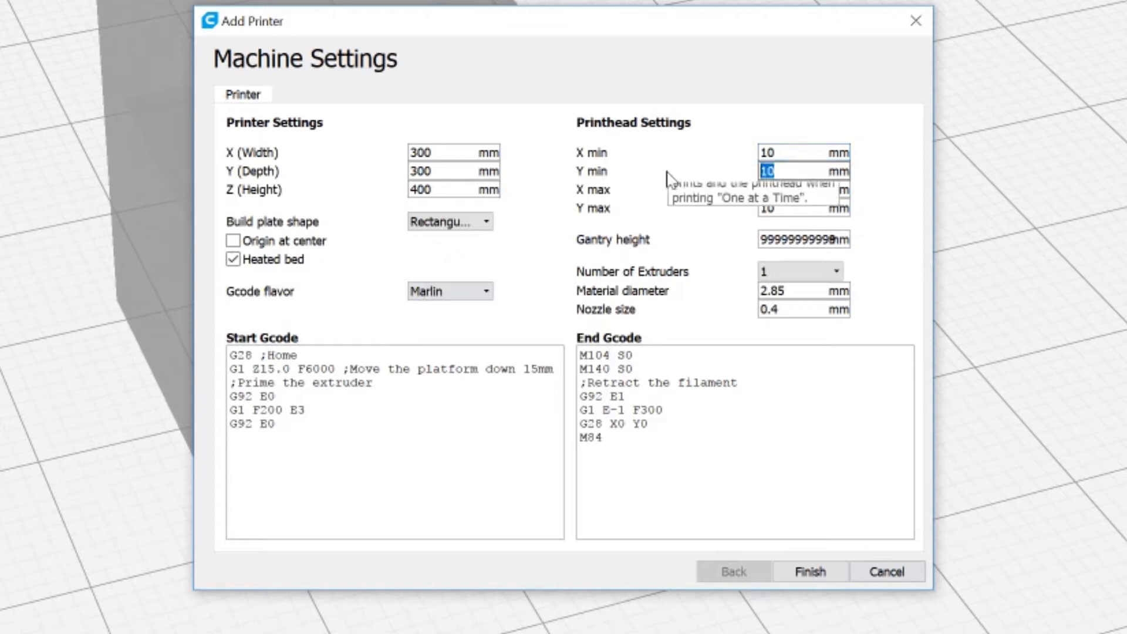
type("20")
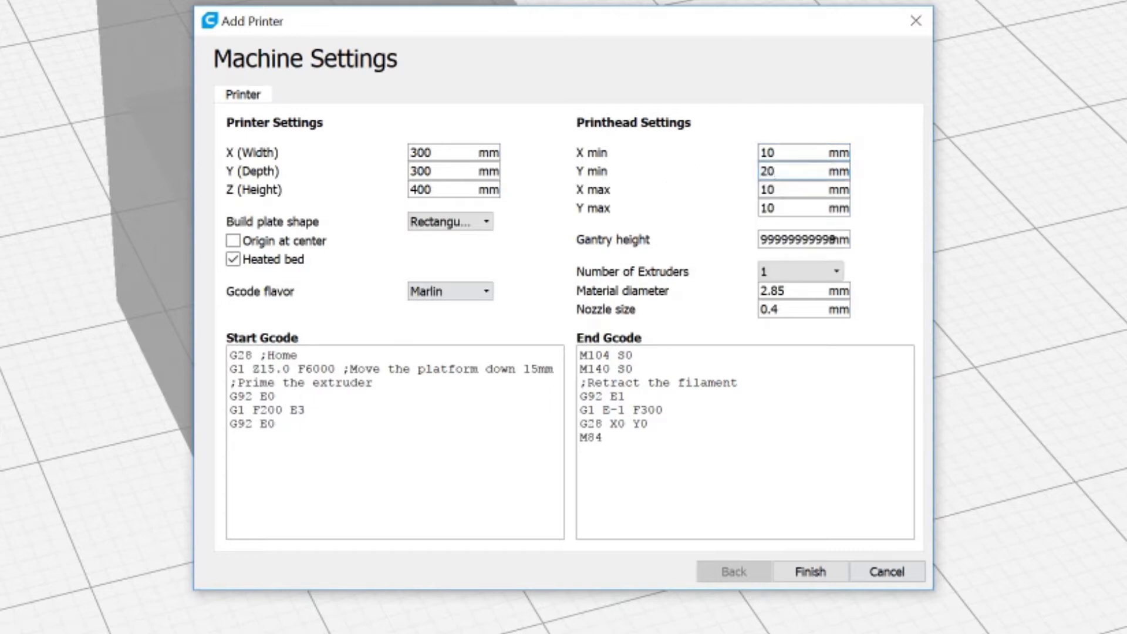
key("Tab")
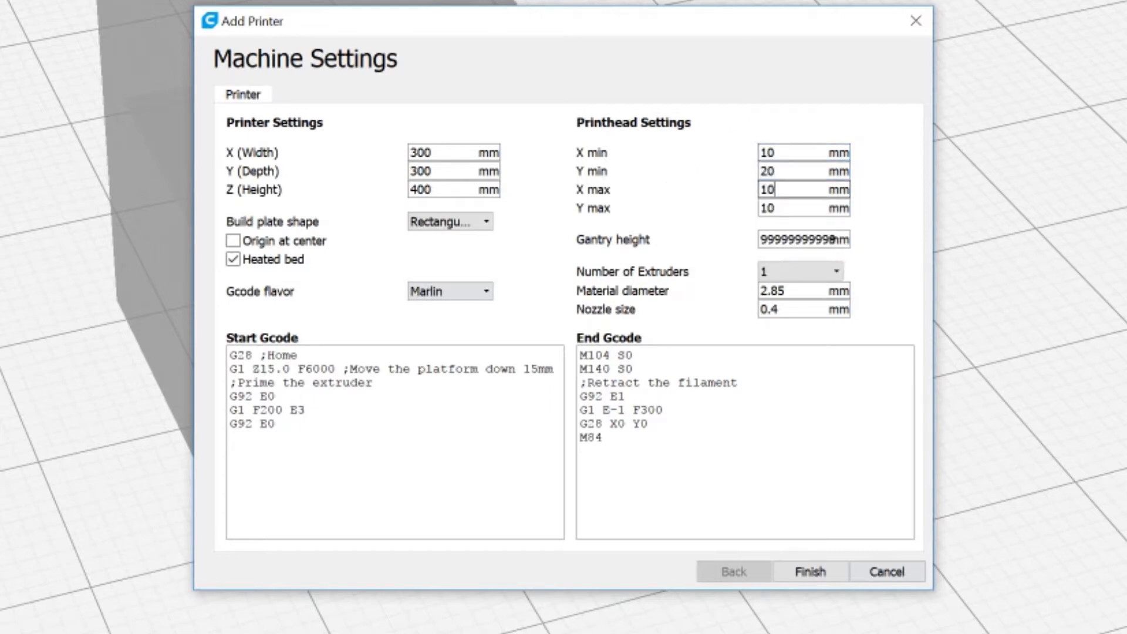
key("Tab")
key("Tab")
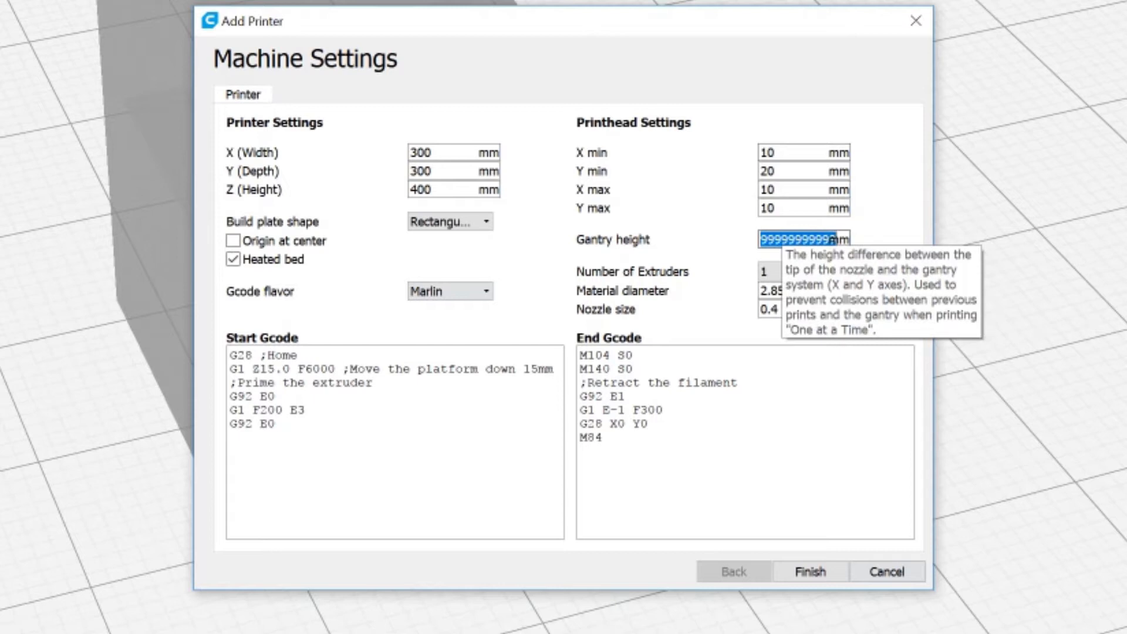
type("30")
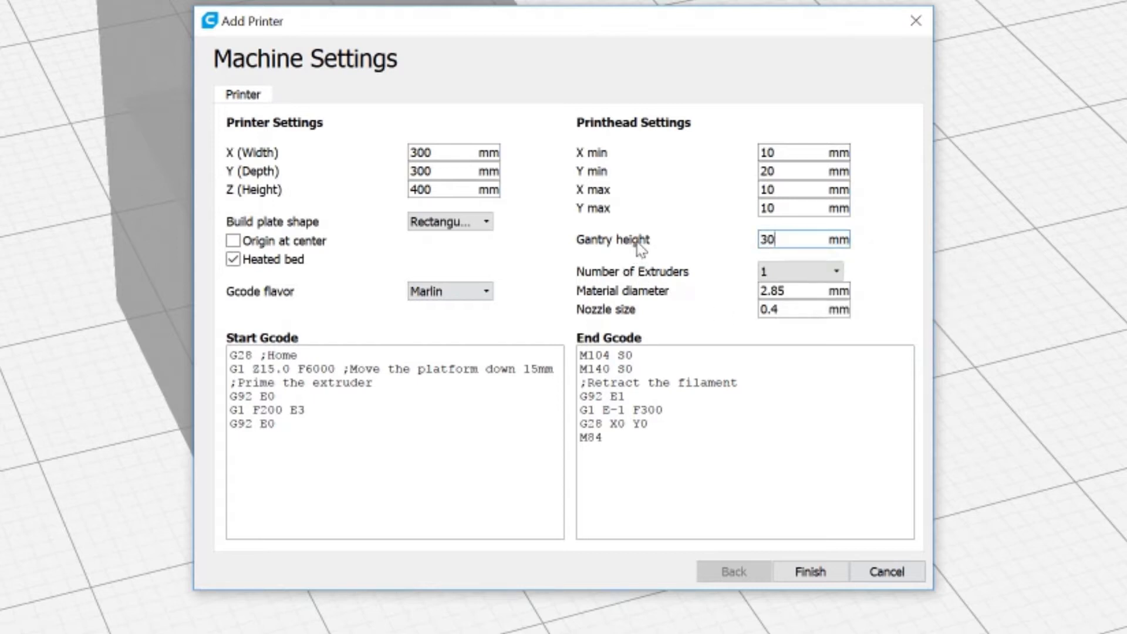
mouse_move(759, 242)
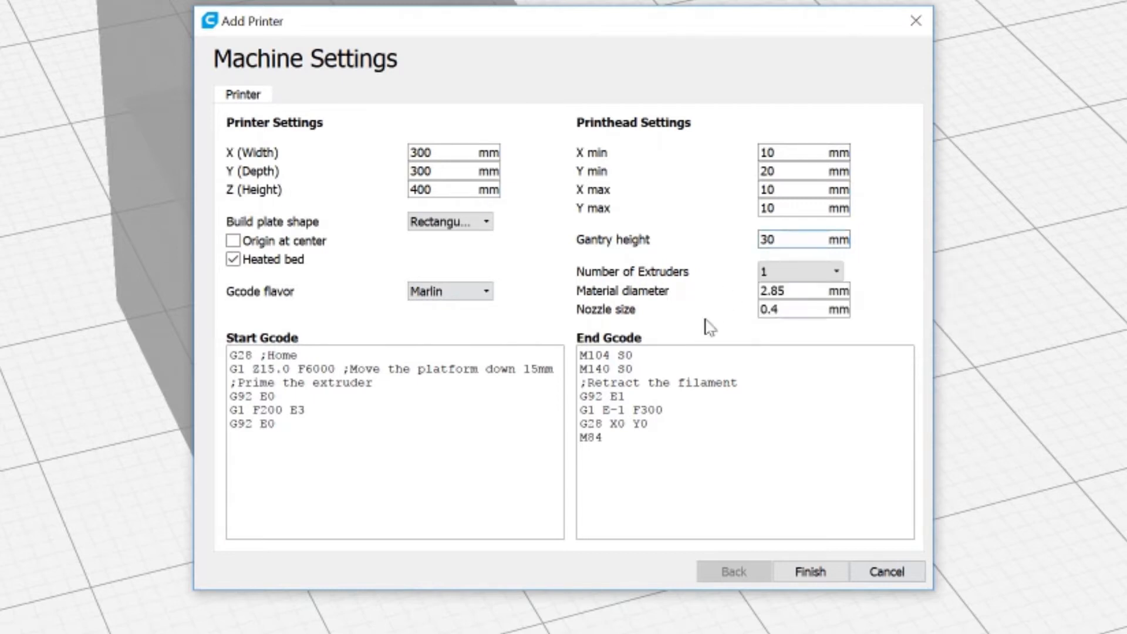
Choose 1 extruder and set the material diameter to 1.75 mm.
left_click(789, 275)
left_click(789, 290)
left_click(786, 290)
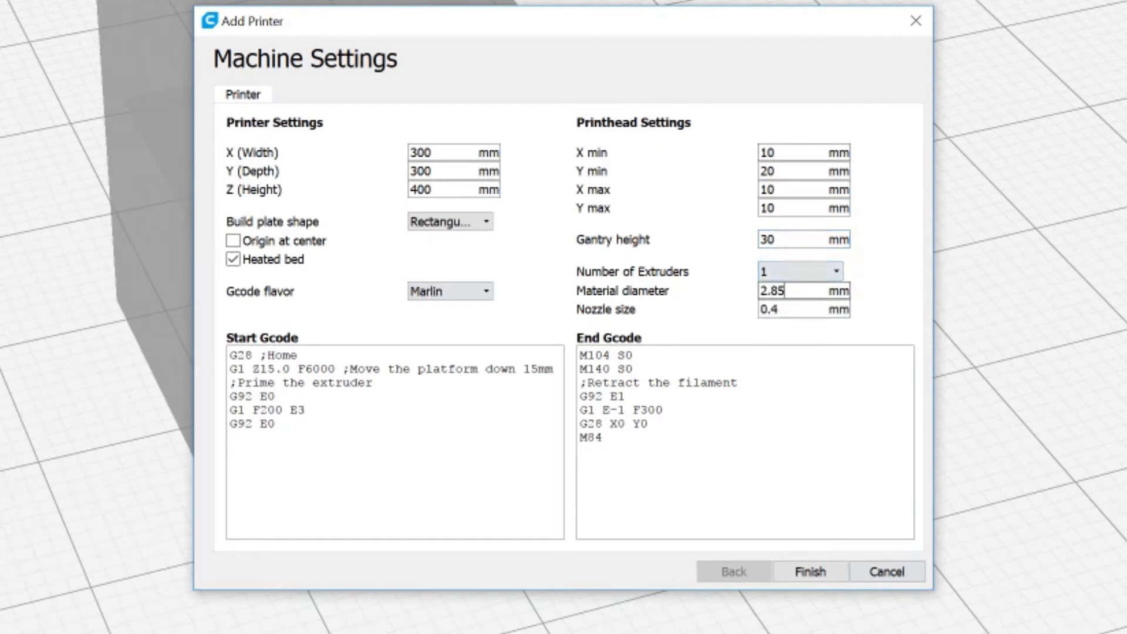
double_click(786, 290)
type("1.75")
key("Tab")
Select the entire start Gcode text and close the new printer's machine settings.
left_click_drag(276, 410, 275, 424)
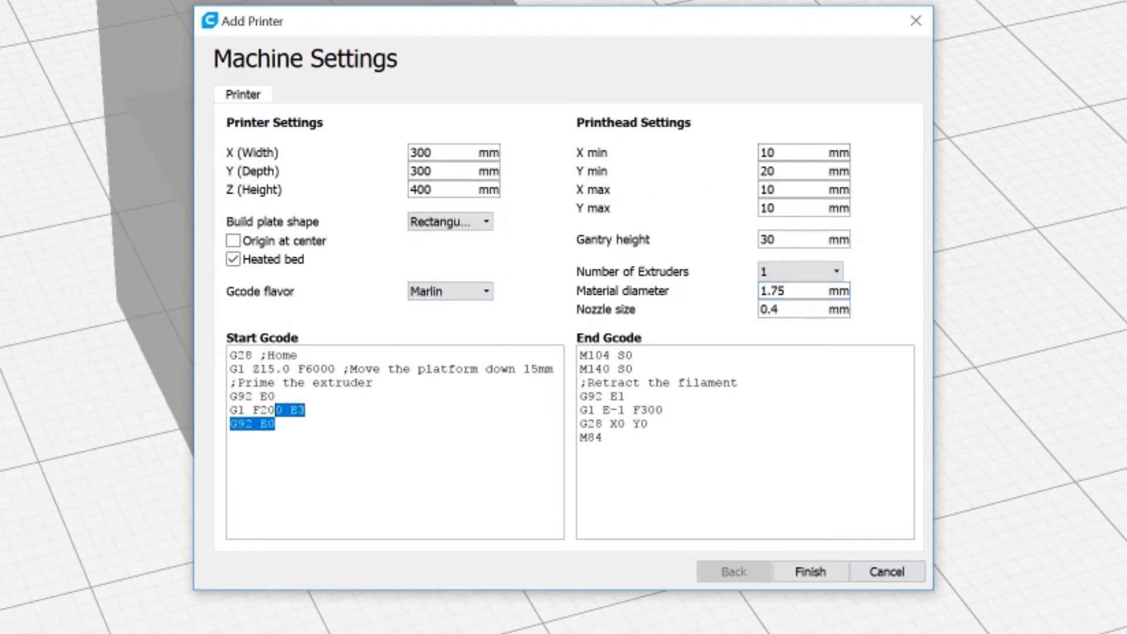
left_click(275, 424)
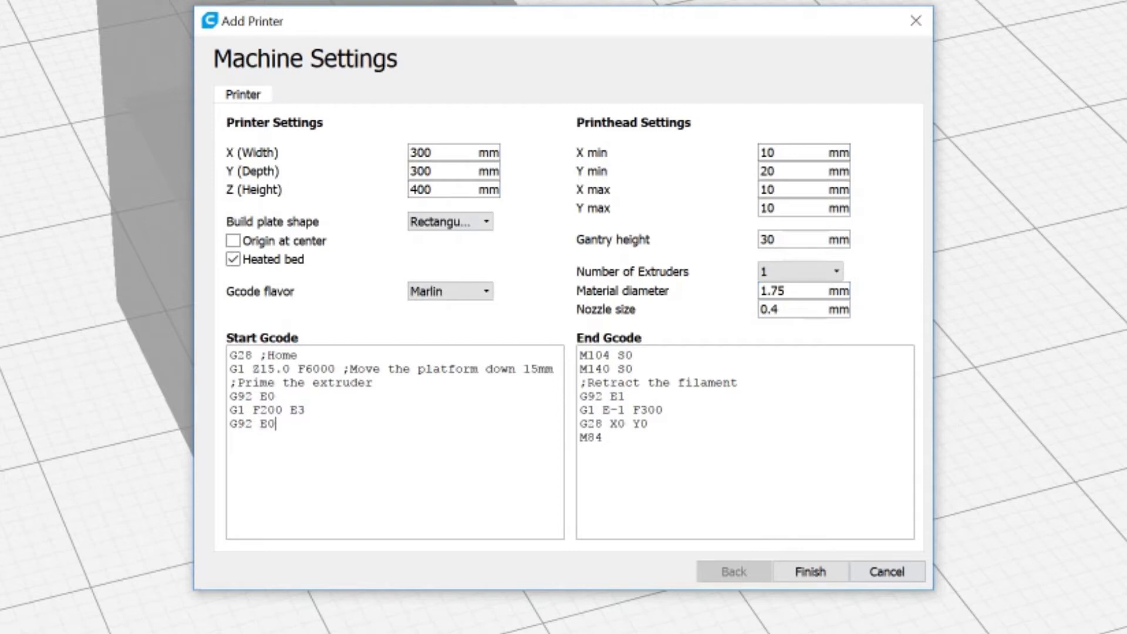
key("ctrl+a")
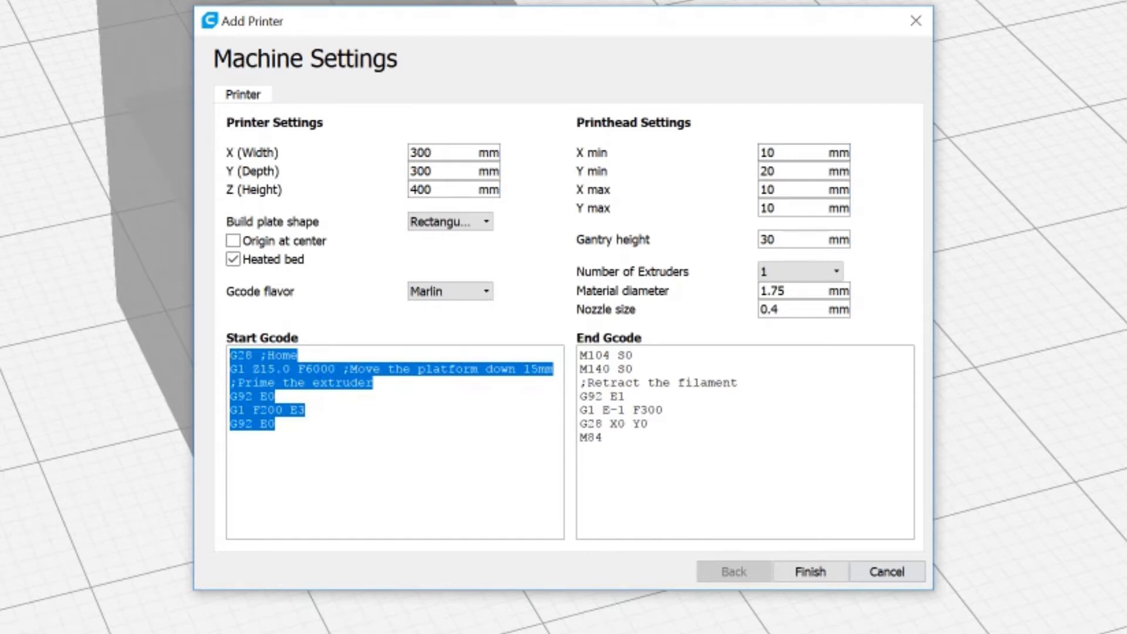
left_click(917, 571)
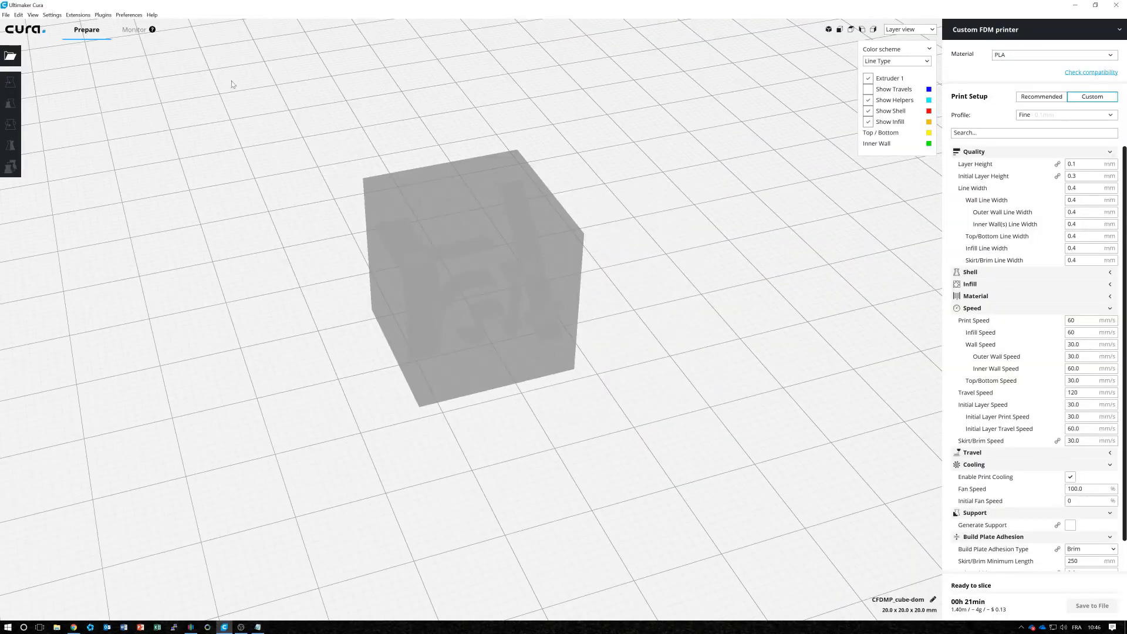
Switch the active printer to Tevo Tornado.
left_click(59, 18)
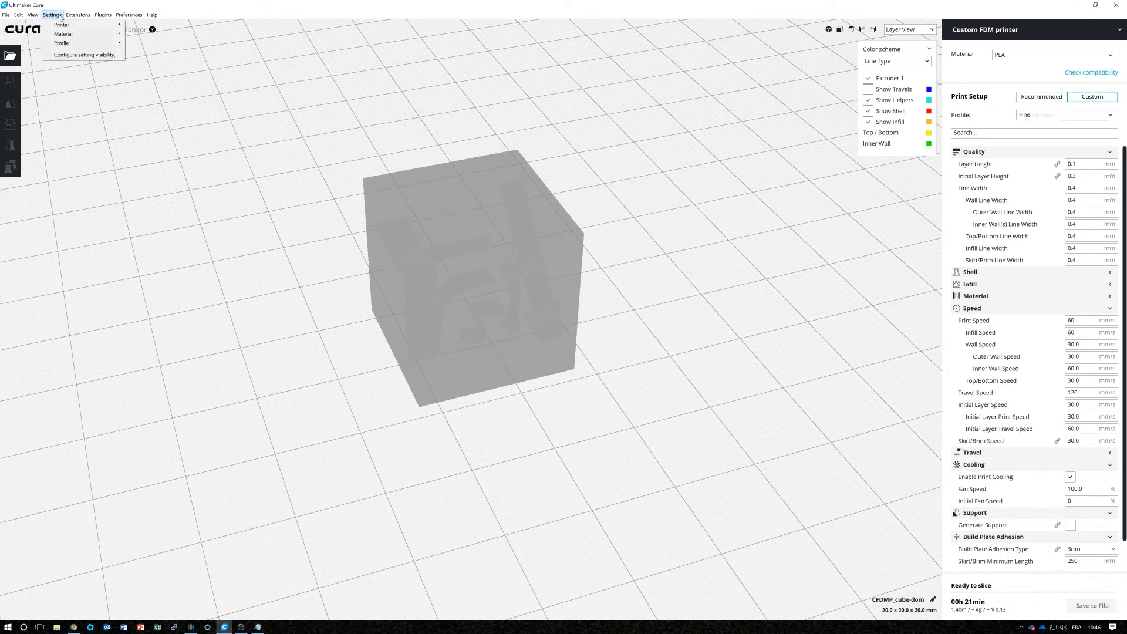
mouse_move(114, 27)
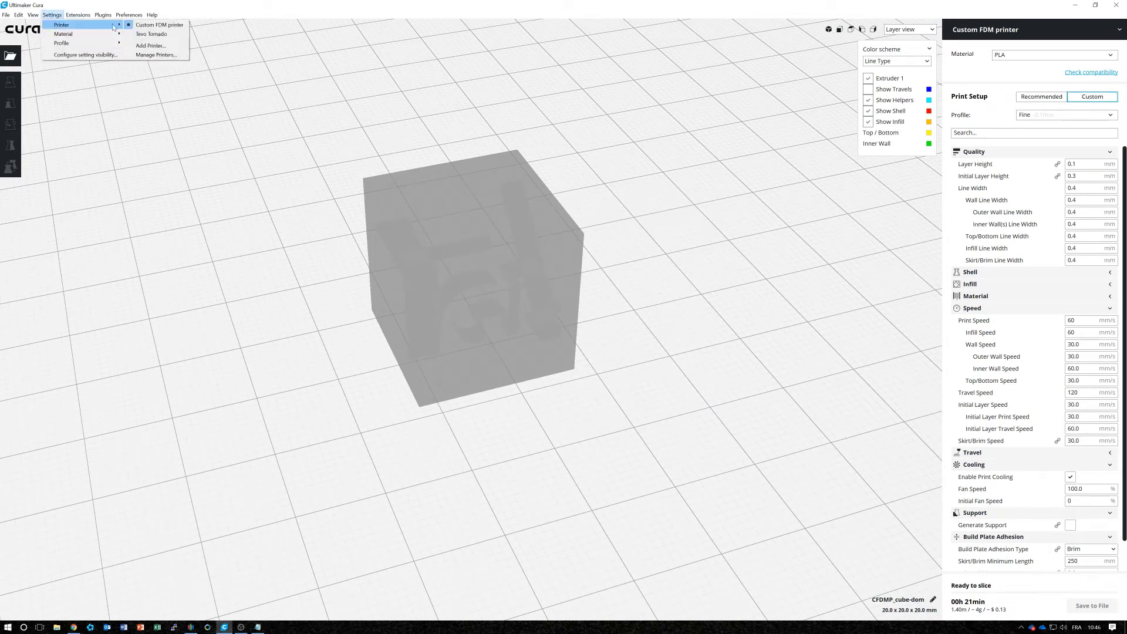
left_click(147, 34)
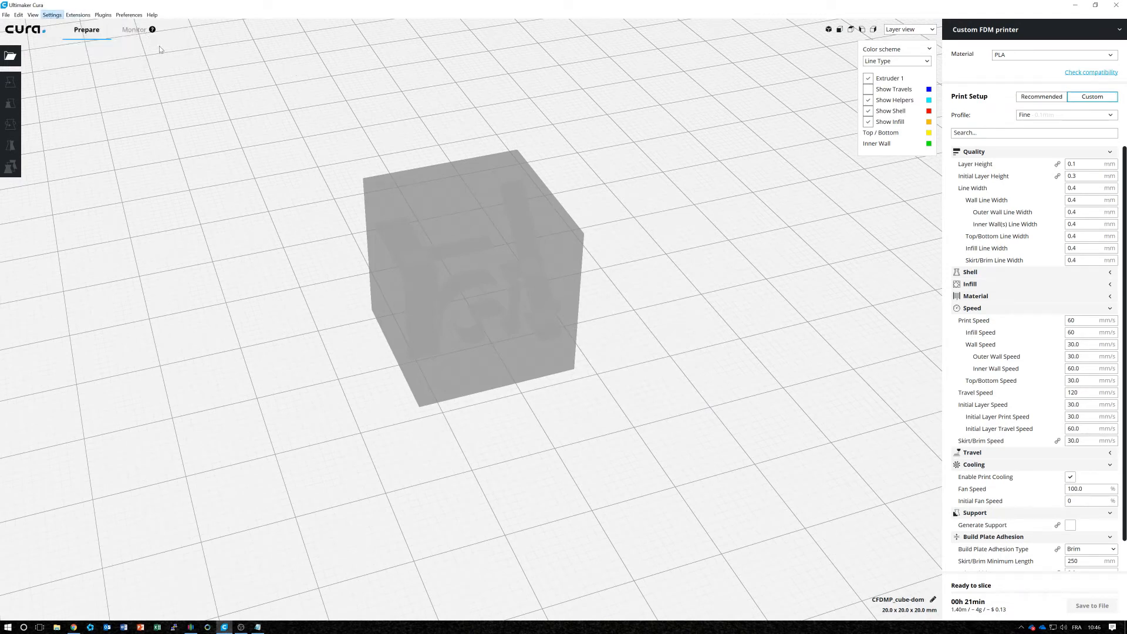
Open the Tevo Tornado's machine settings and enlarge the window to examine its start and end Gcode.
left_click(53, 16)
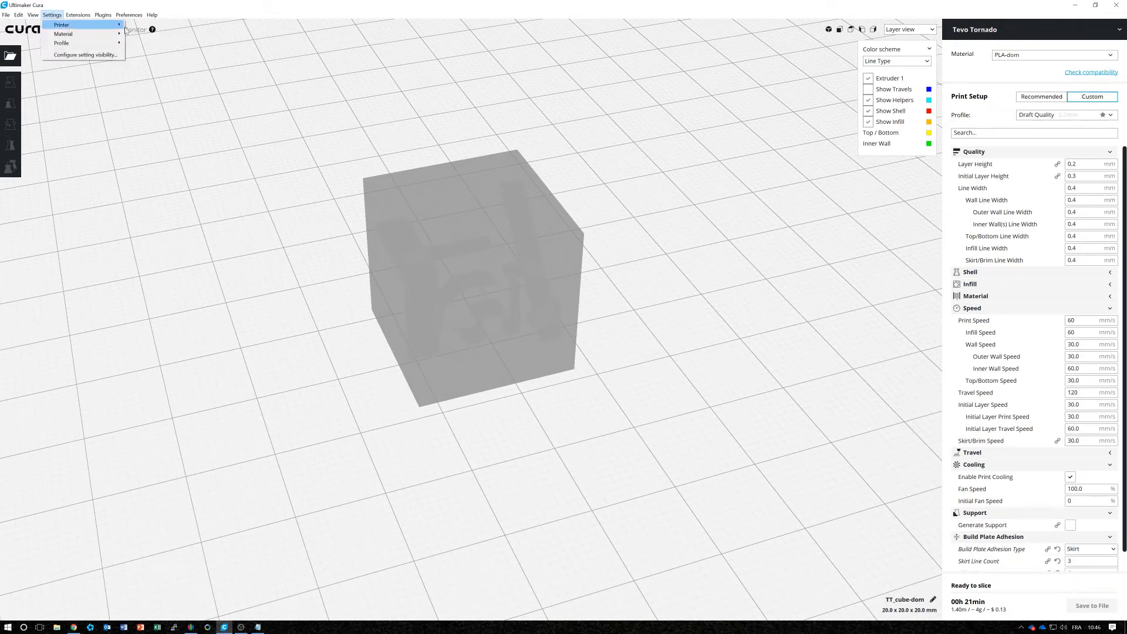
mouse_move(108, 25)
left_click(149, 56)
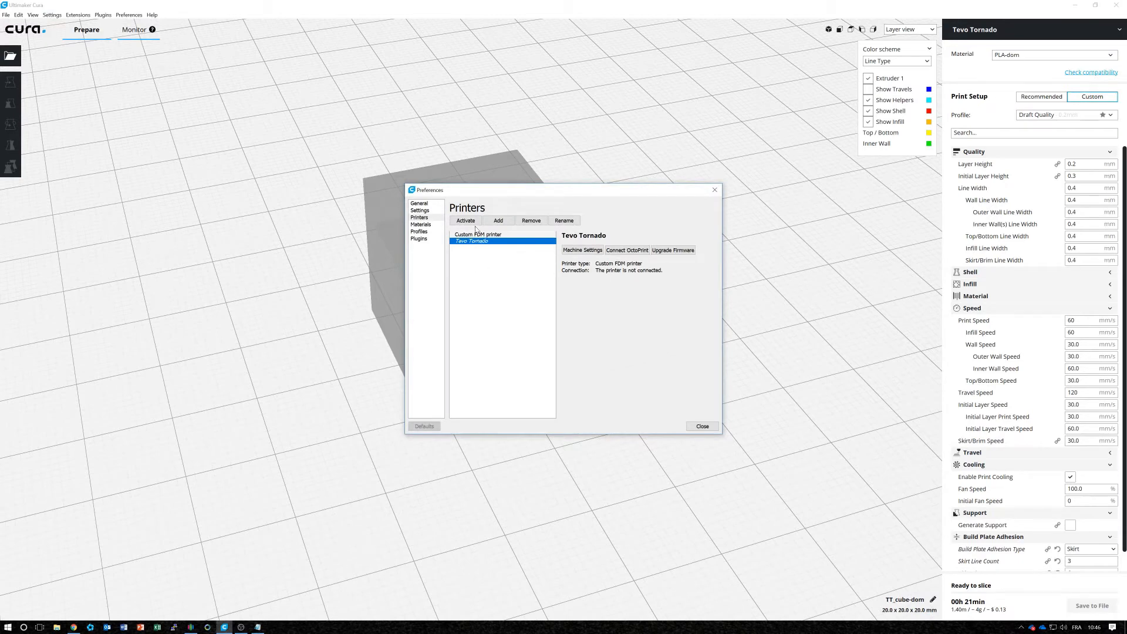
left_click(577, 250)
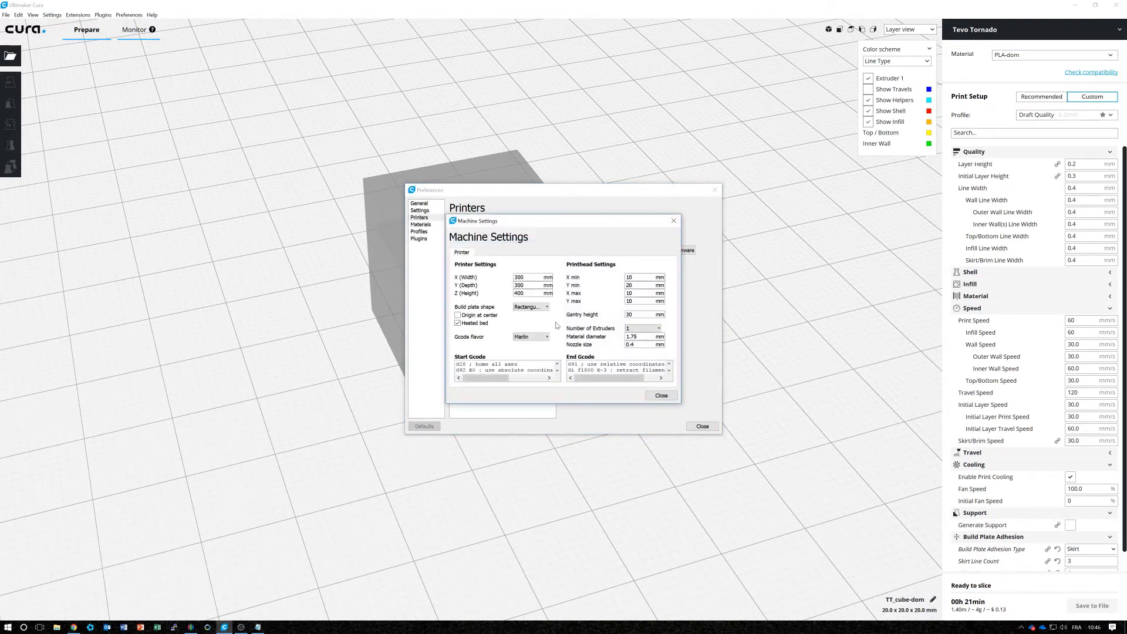
left_click_drag(681, 406, 890, 524)
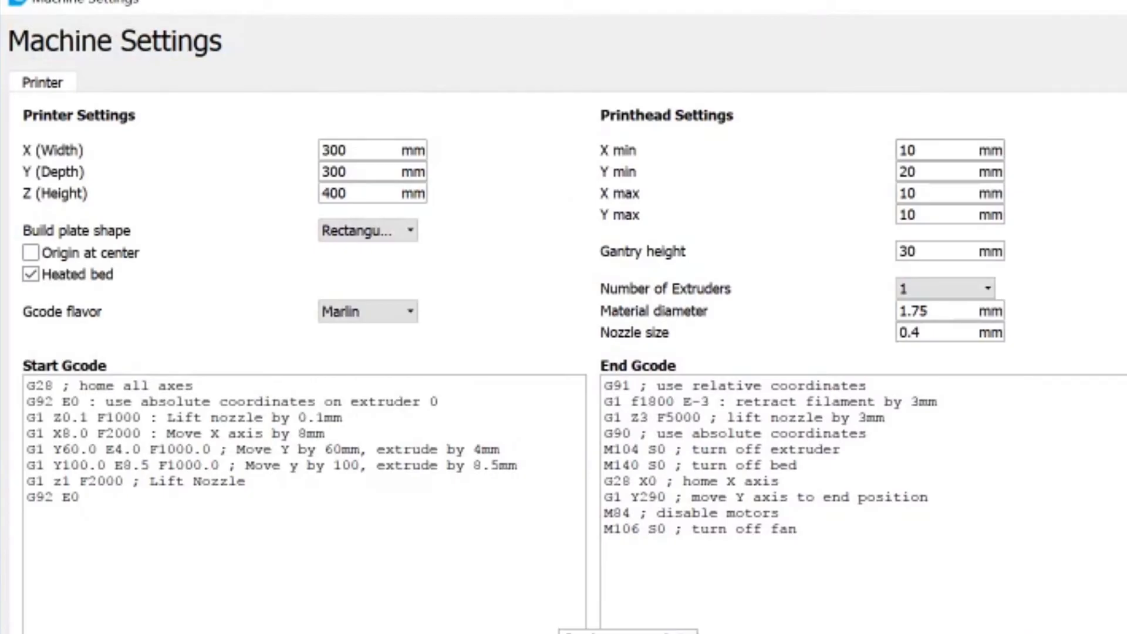
Examine the start Gcode's homing, extruder coordinate and 0.1 mm nozzle lift lines by highlighting each one.
left_click_drag(193, 386, 7, 389)
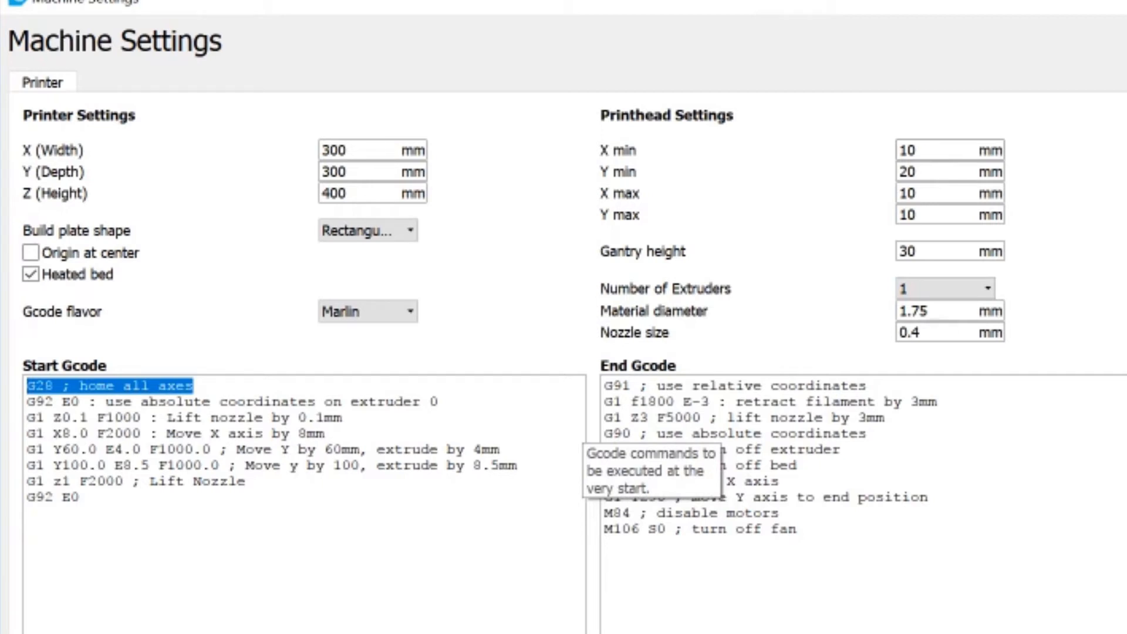
left_click(80, 402)
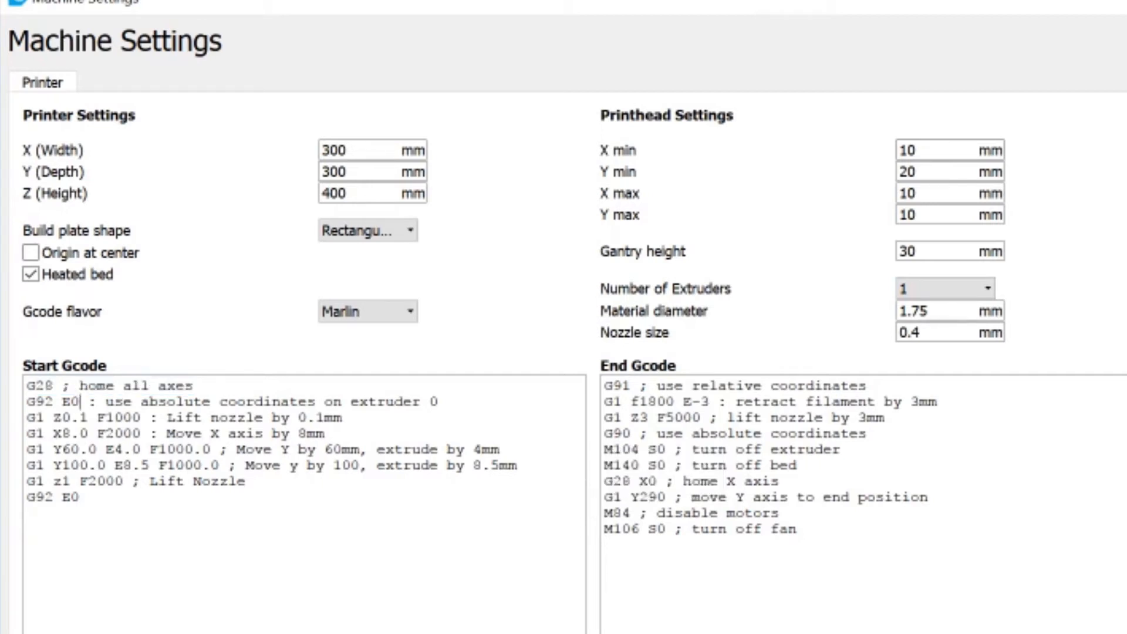
double_click(40, 402)
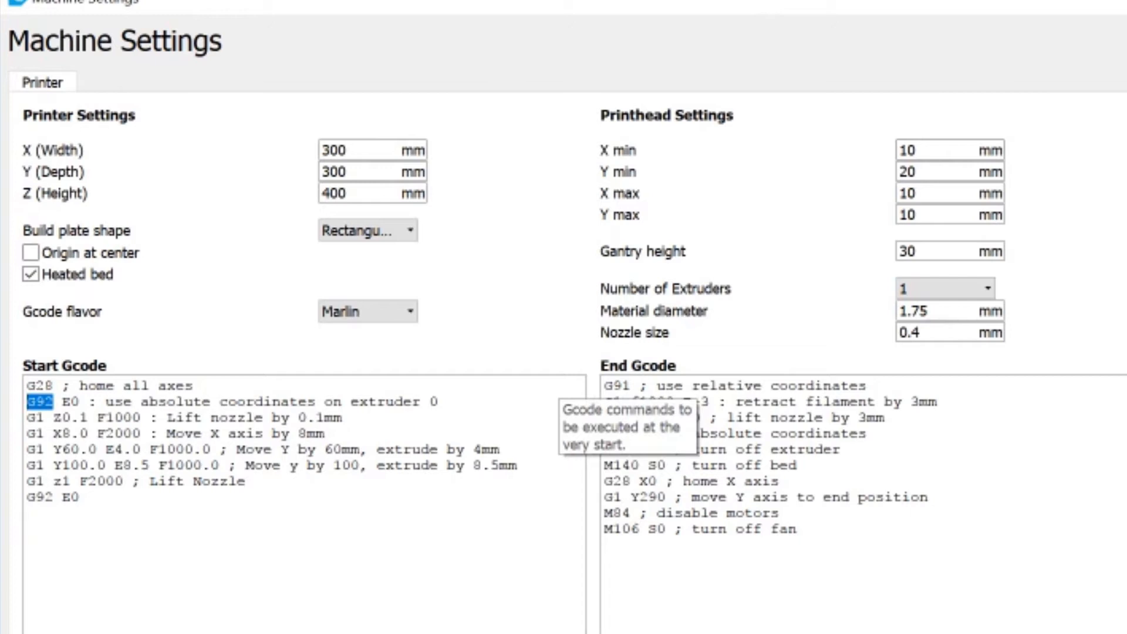
left_click_drag(438, 401, 26, 402)
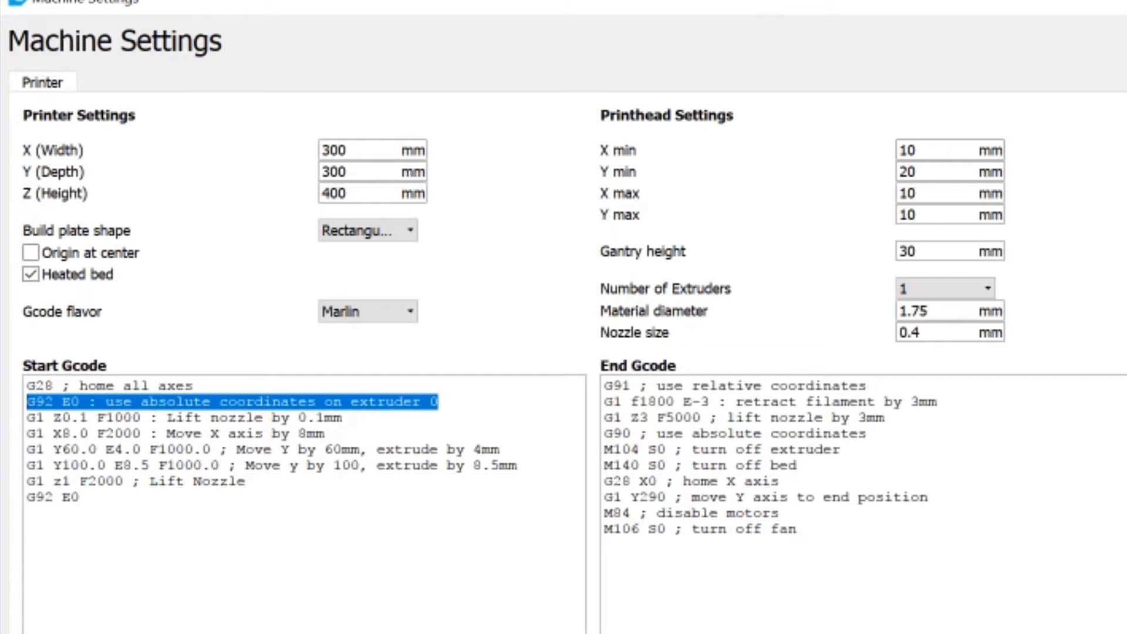
left_click_drag(343, 417, 26, 417)
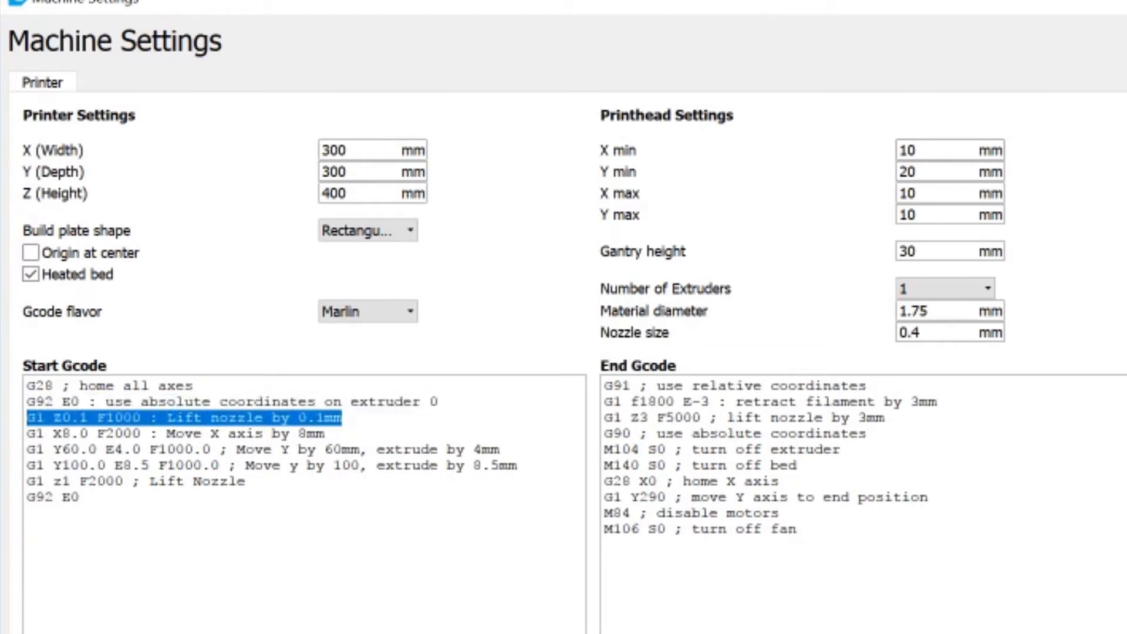
left_click(28, 528)
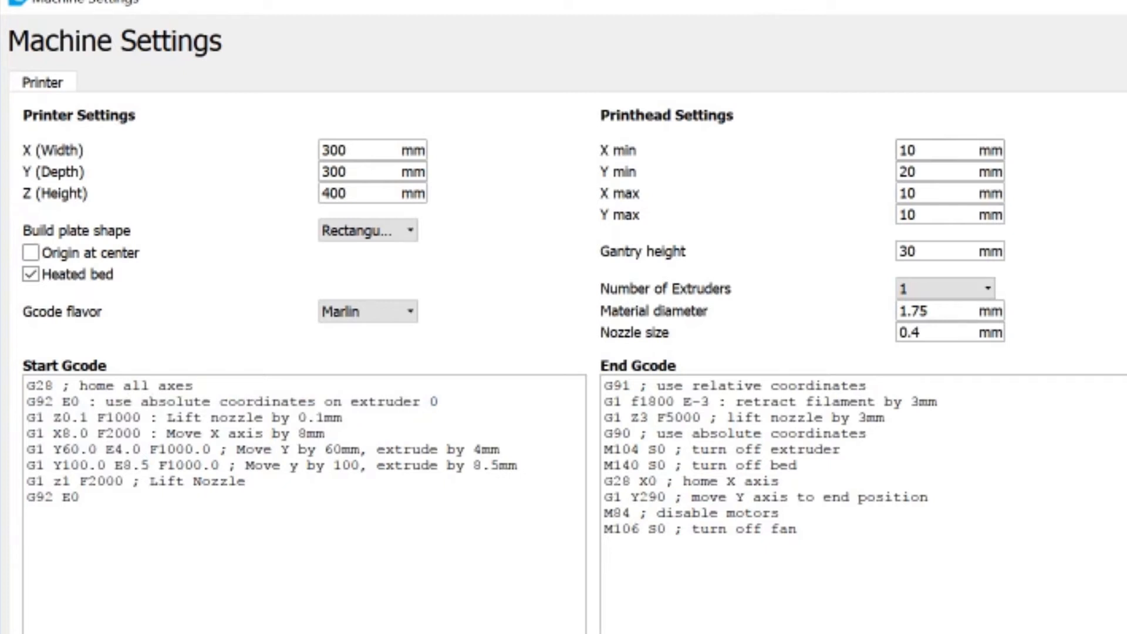
Examine the start Gcode's X-axis move and the two priming lines, highlighting their Y distances, extrusion amounts and feed rates.
left_click_drag(324, 434, 228, 434)
left_click_drag(324, 433, 141, 433)
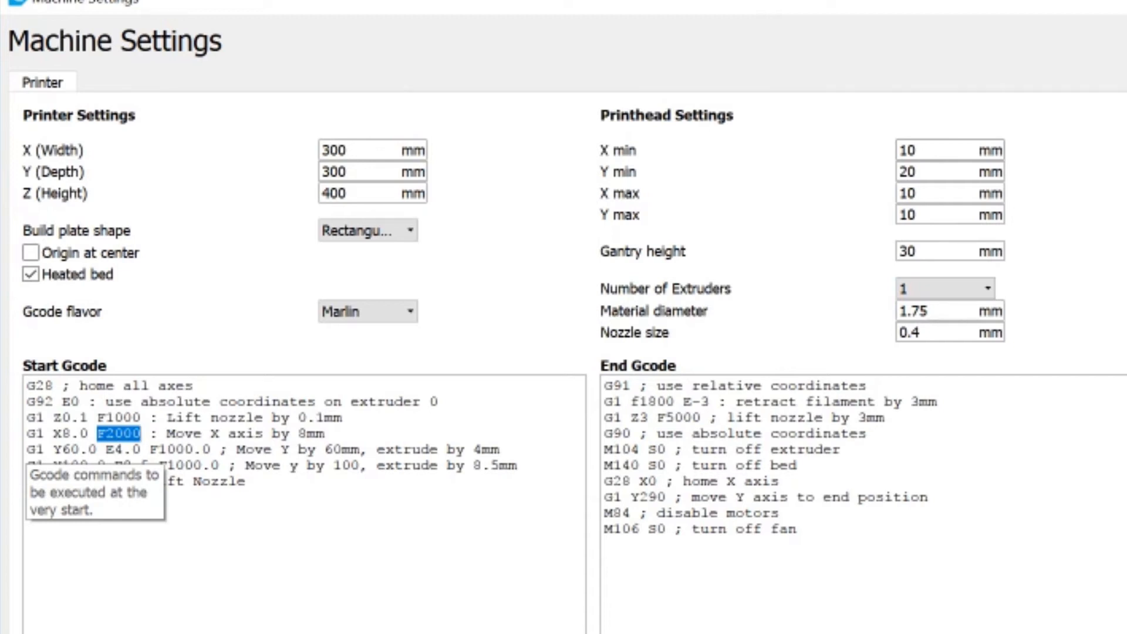
left_click_drag(36, 449, 141, 449)
left_click(106, 450)
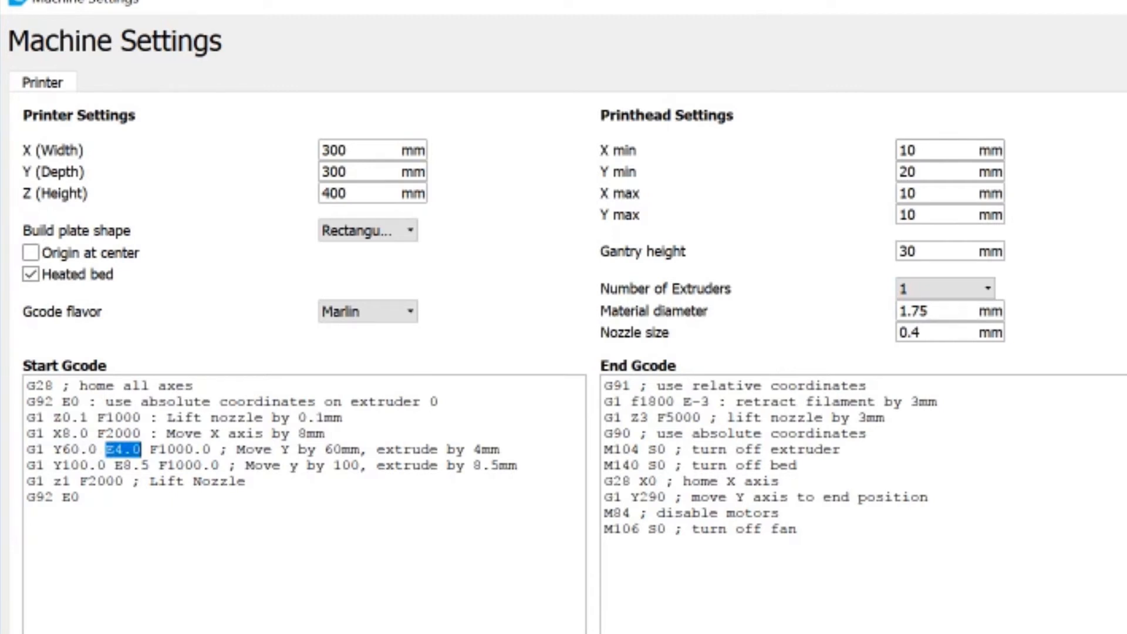
left_click_drag(149, 450, 202, 449)
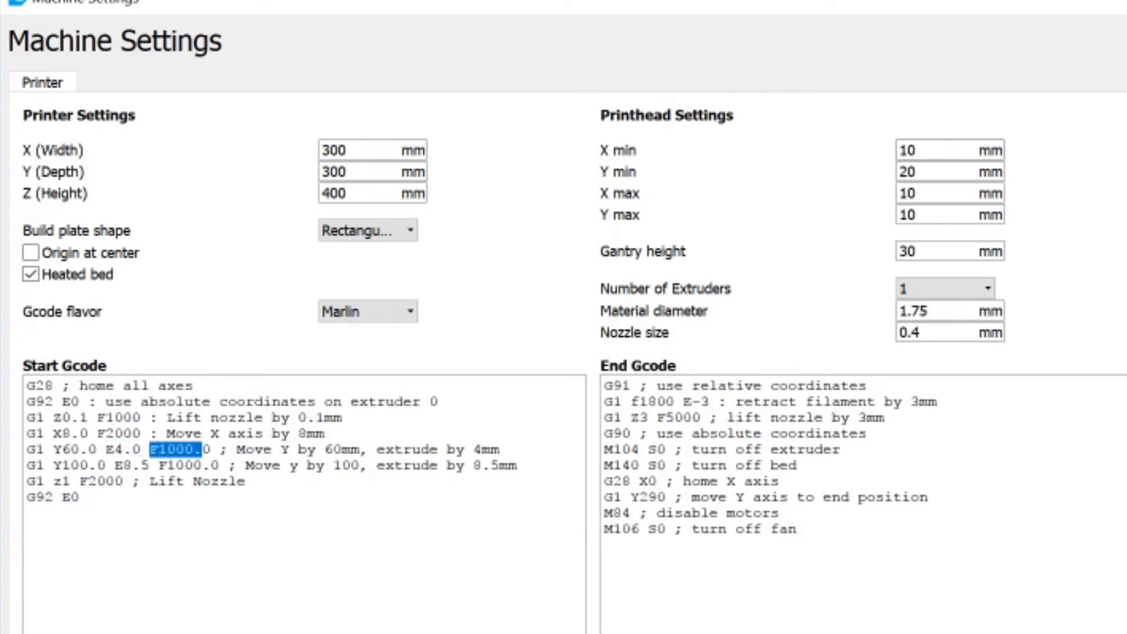
left_click(315, 465)
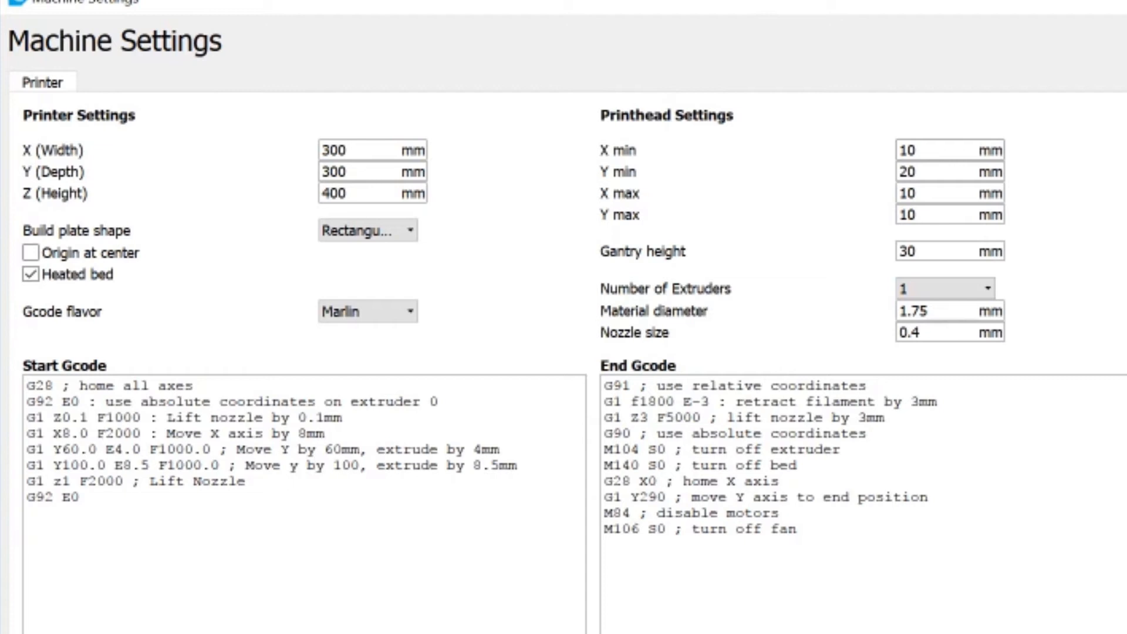
left_click_drag(44, 449, 141, 449)
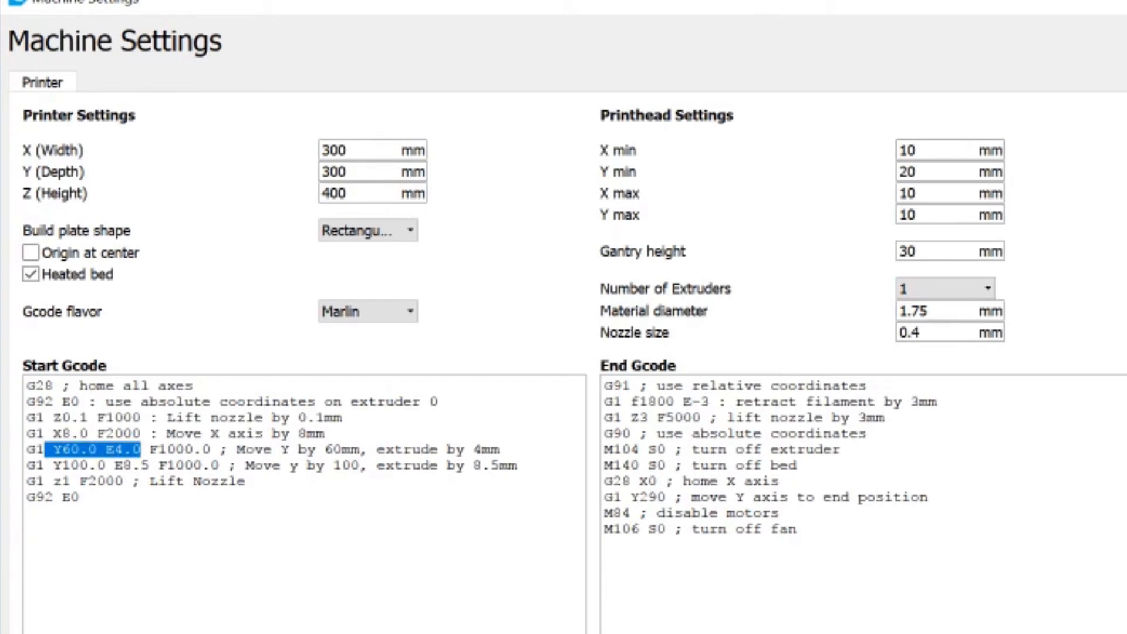
left_click_drag(53, 465, 202, 465)
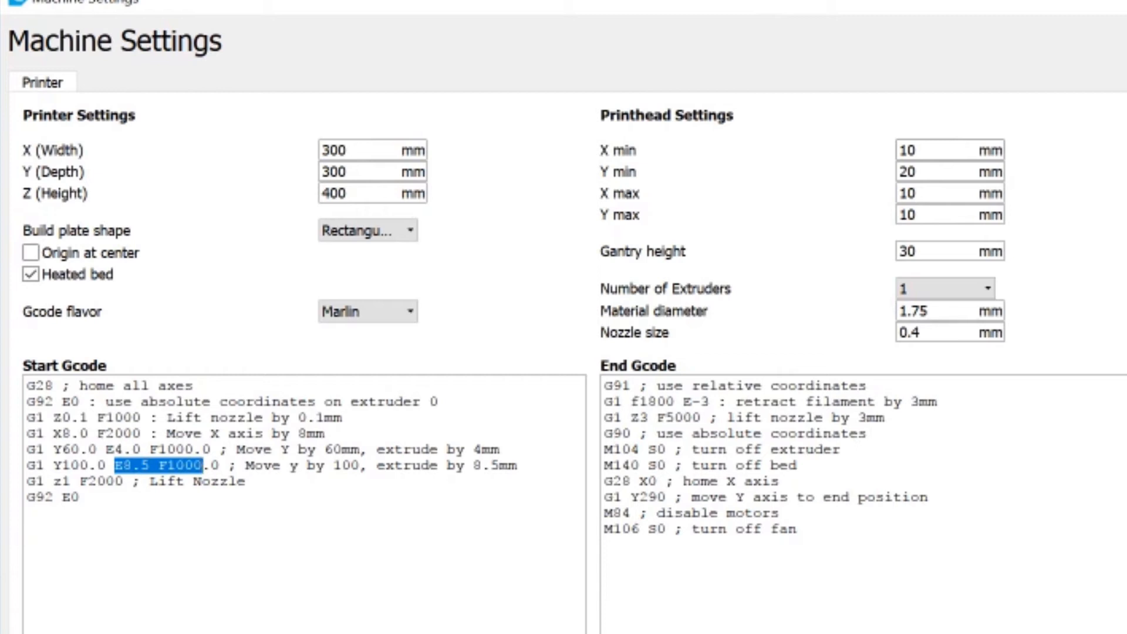
Examine the final nozzle lift and the closing G92 E0 line of the start Gcode.
left_click_drag(52, 481, 71, 481)
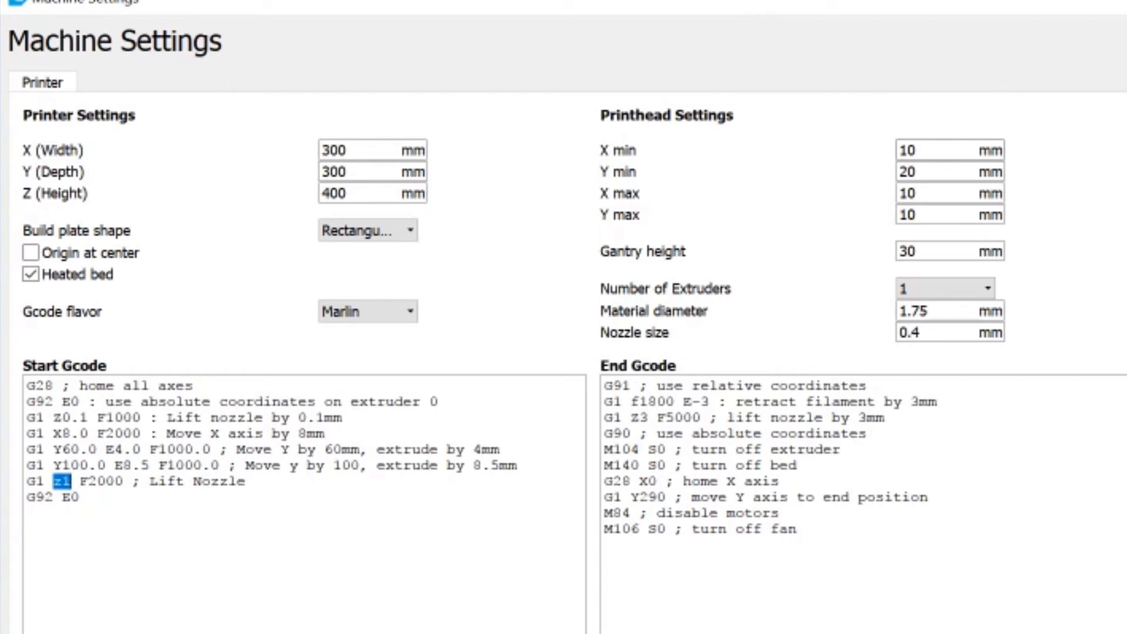
left_click_drag(88, 481, 27, 497)
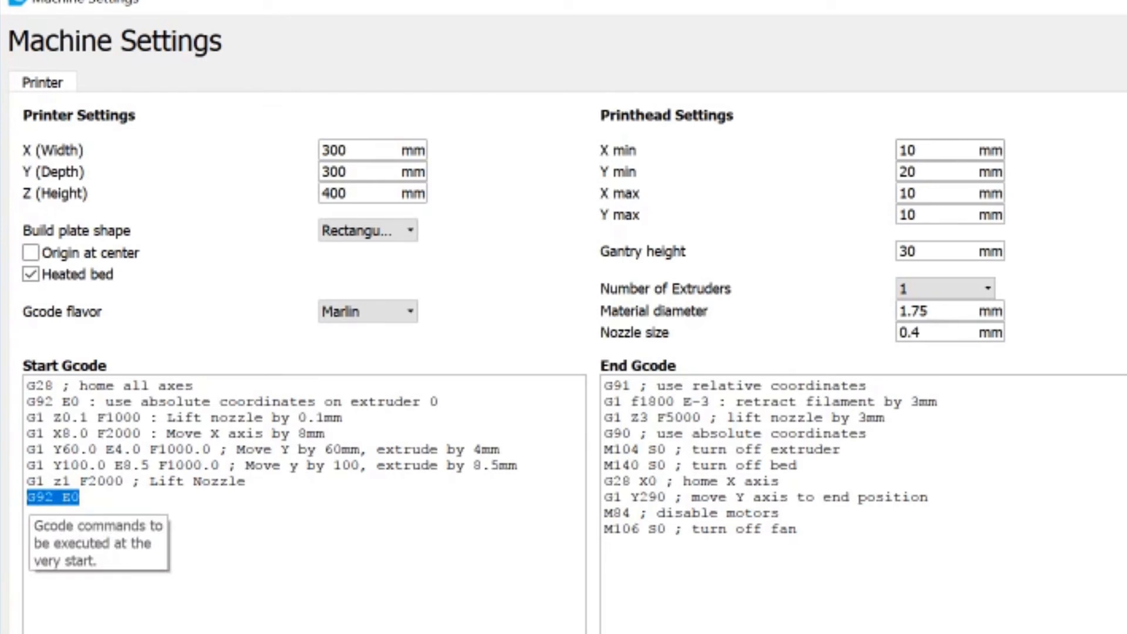
left_click(80, 498)
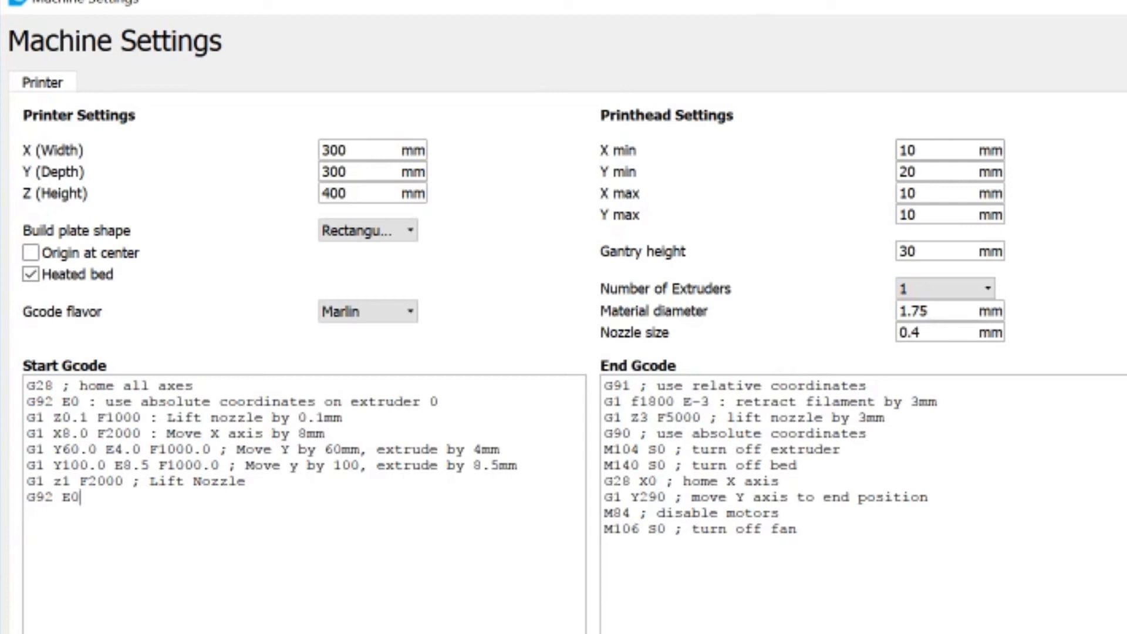
Examine the end Gcode's relative coordinates line and the speed and extrusion values of its filament retraction line.
left_click_drag(645, 11, 190, 0)
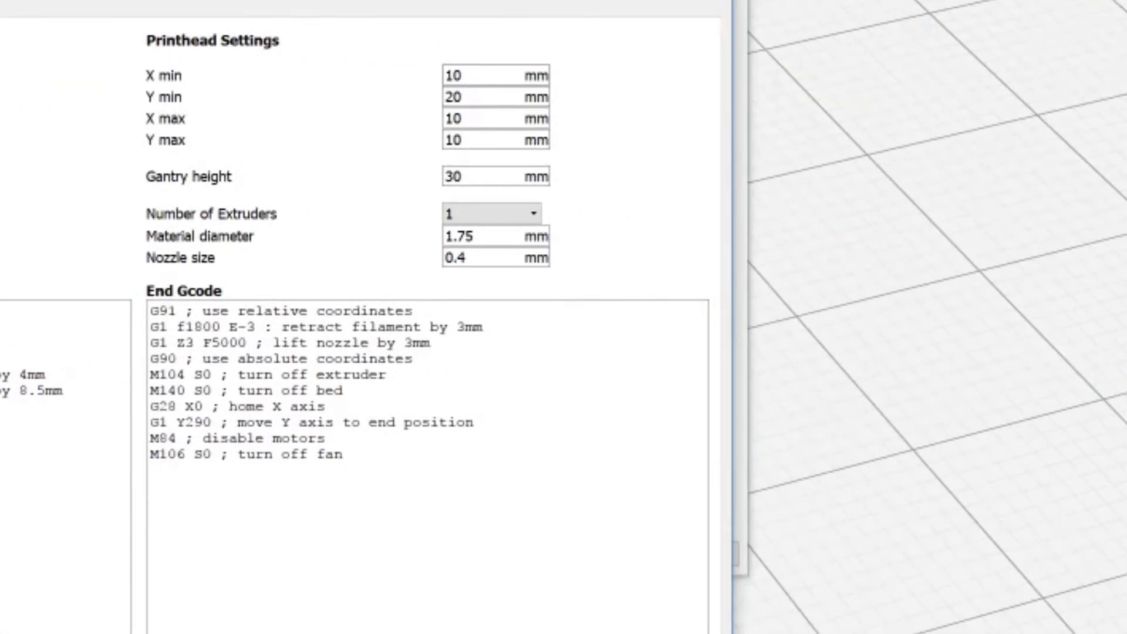
left_click_drag(343, 453, 150, 311)
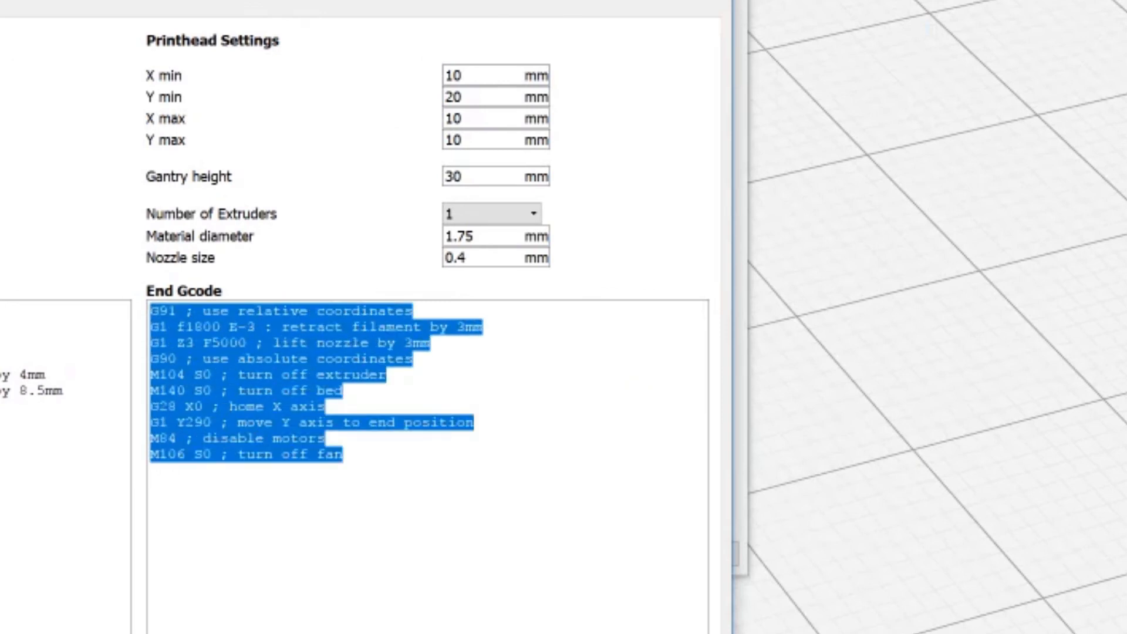
left_click(344, 454)
left_click_drag(414, 311, 150, 311)
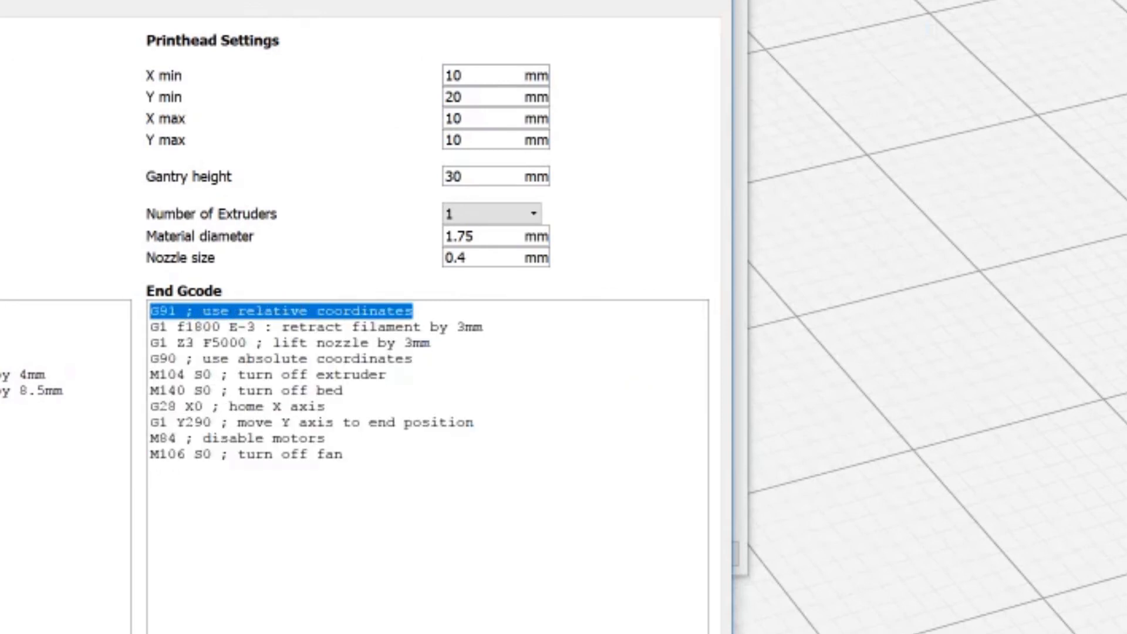
left_click_drag(483, 327, 229, 327)
left_click(238, 327)
left_click_drag(150, 327, 221, 327)
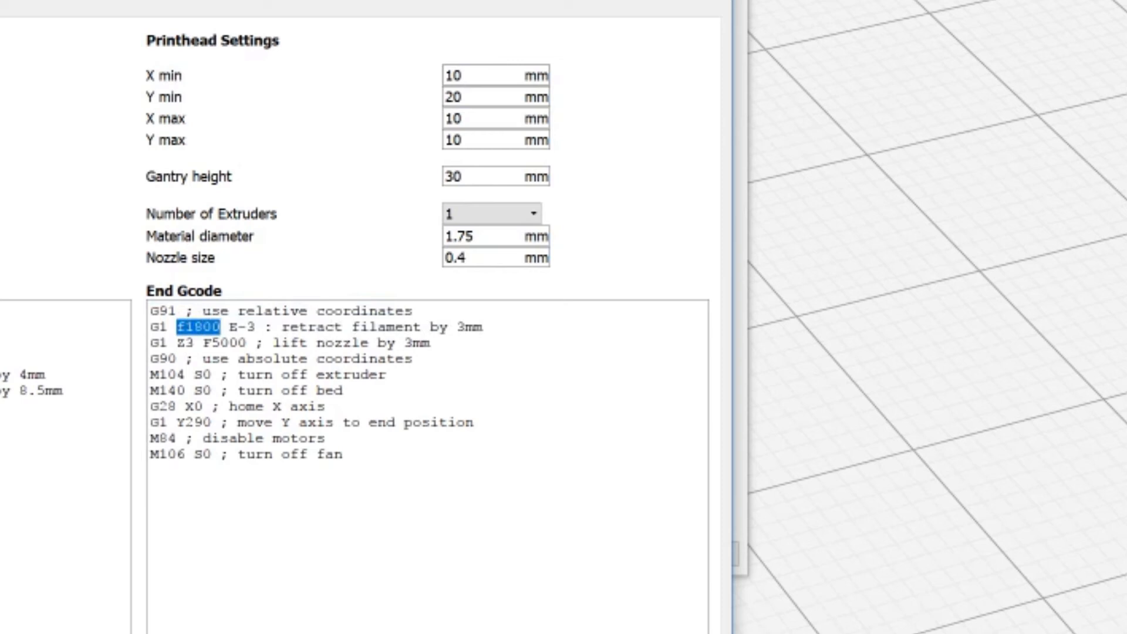
left_click_drag(229, 327, 255, 327)
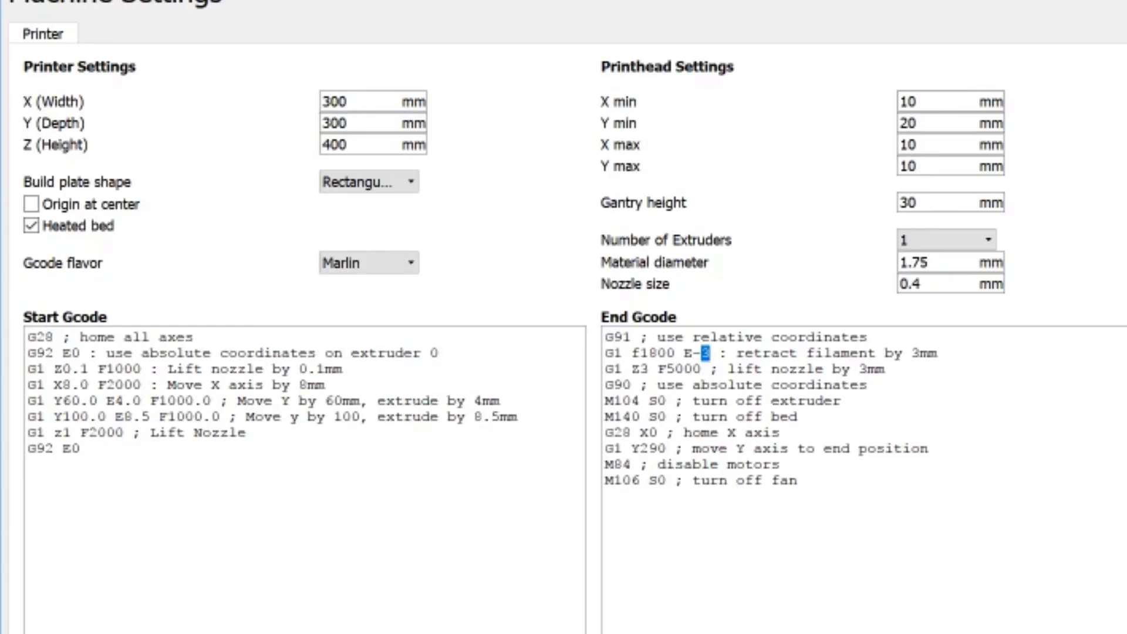
Examine the end Gcode's nozzle lift, absolute coordinates, extruder-off and bed-off commands.
left_click_drag(632, 369, 640, 369)
left_click_drag(632, 385, 841, 400)
left_click(822, 400)
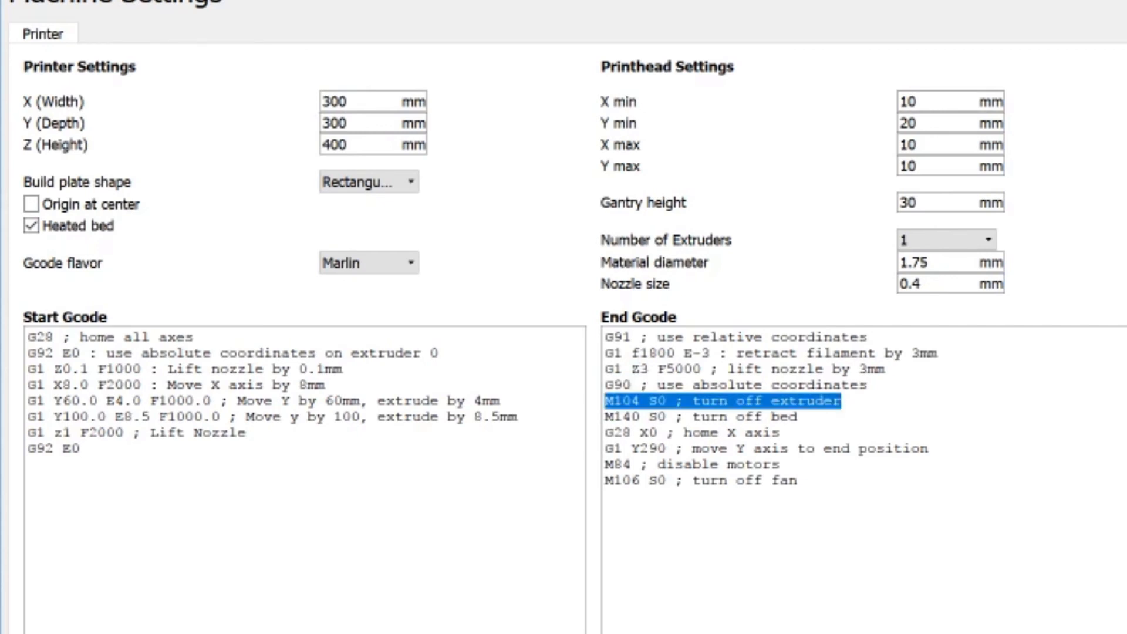
left_click_drag(666, 416, 592, 416)
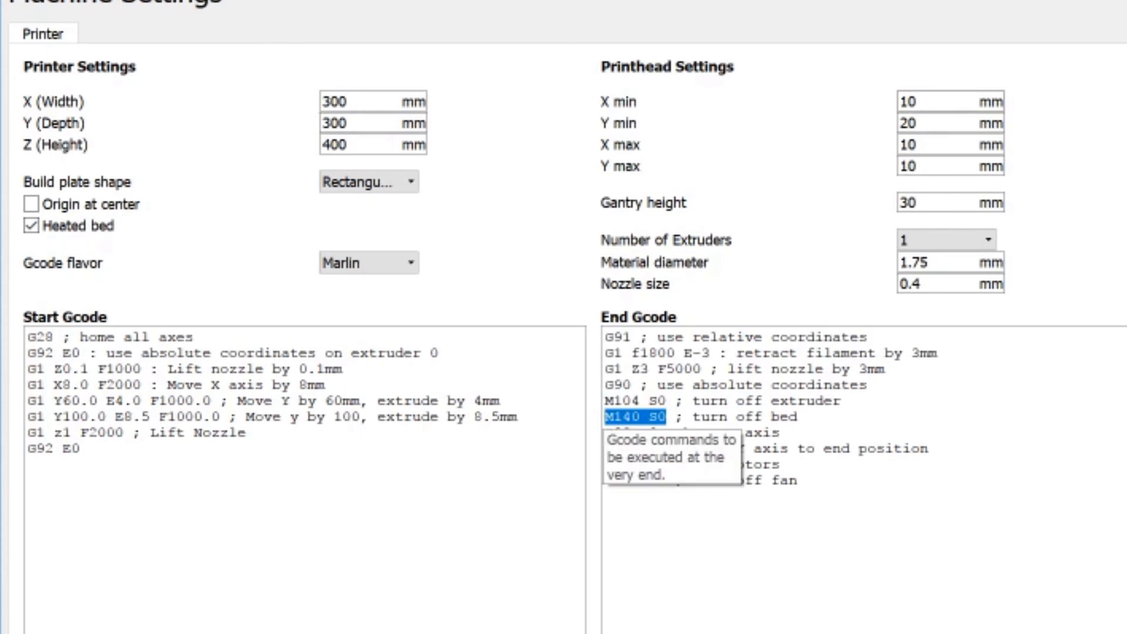
left_click(798, 480)
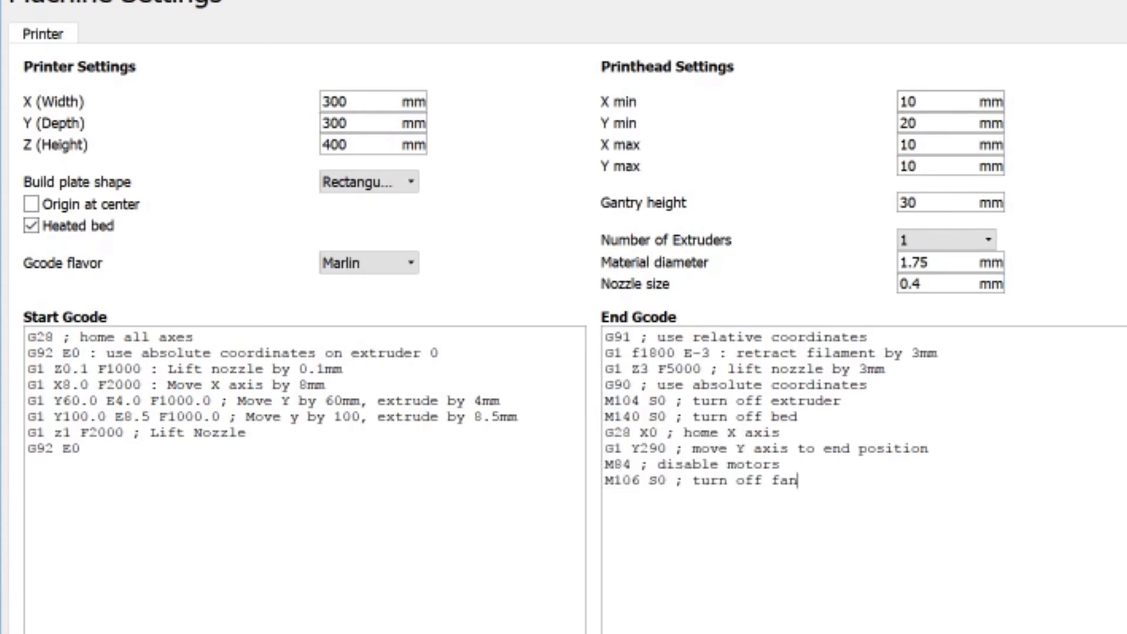
Examine the end Gcode's X-axis homing and Y end position commands, comparing the Y290 value with the build plate size.
left_click_drag(659, 432, 603, 432)
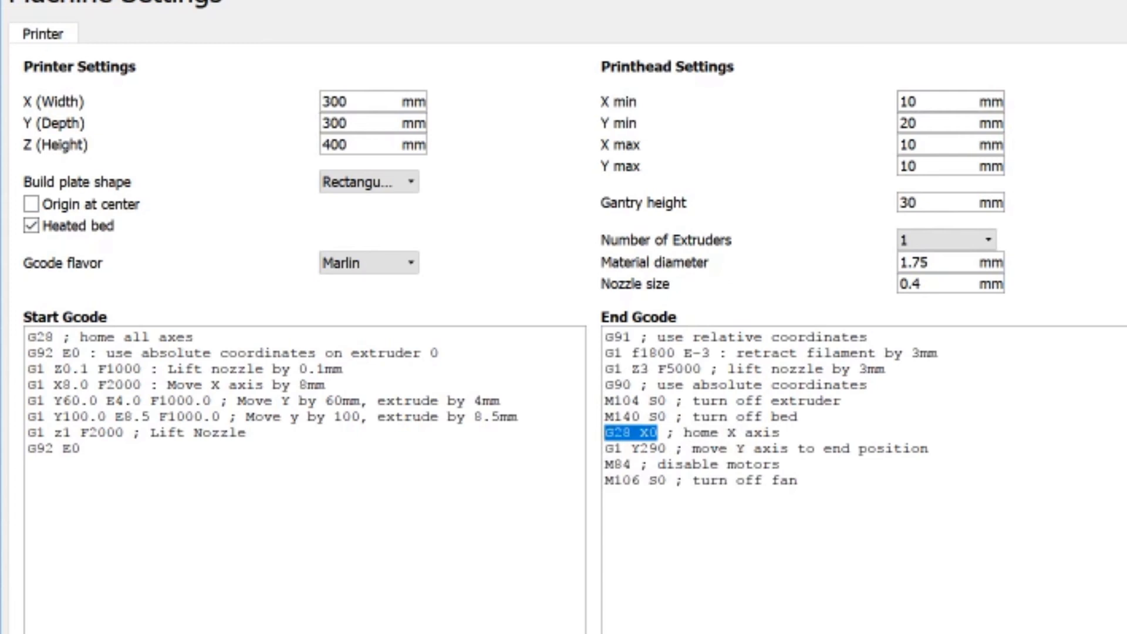
left_click_drag(658, 448, 603, 448)
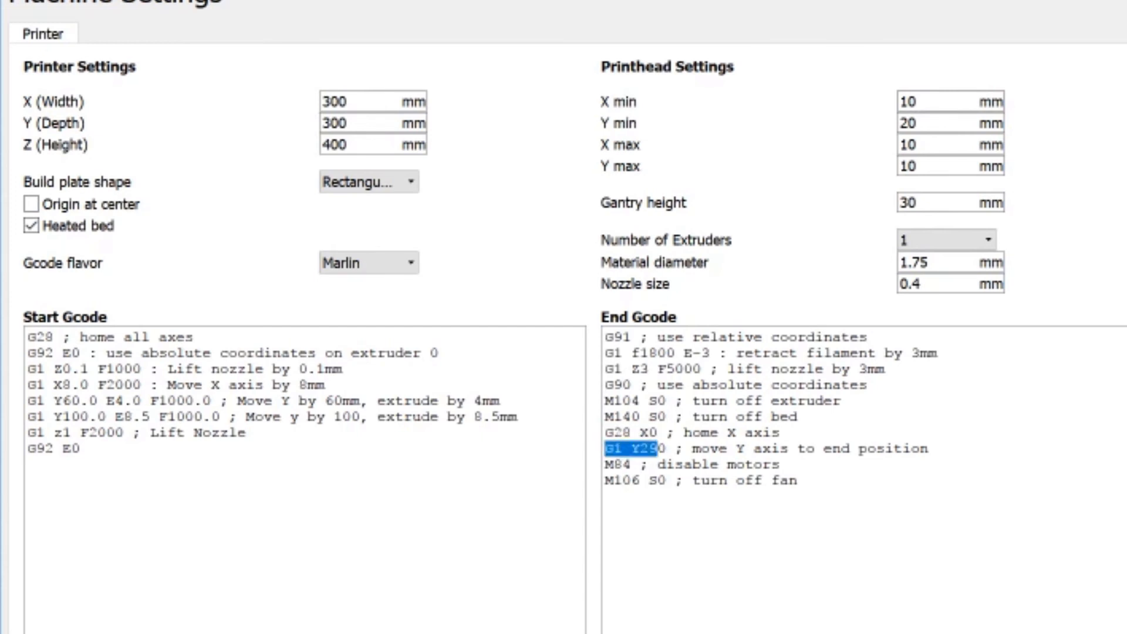
left_click(649, 481)
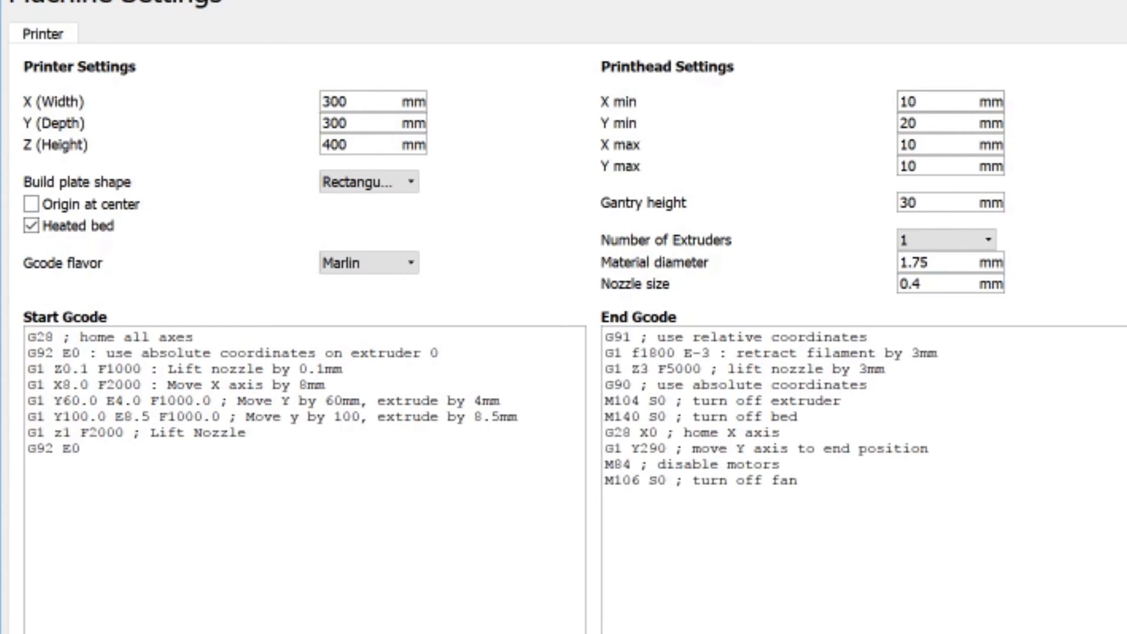
double_click(331, 102)
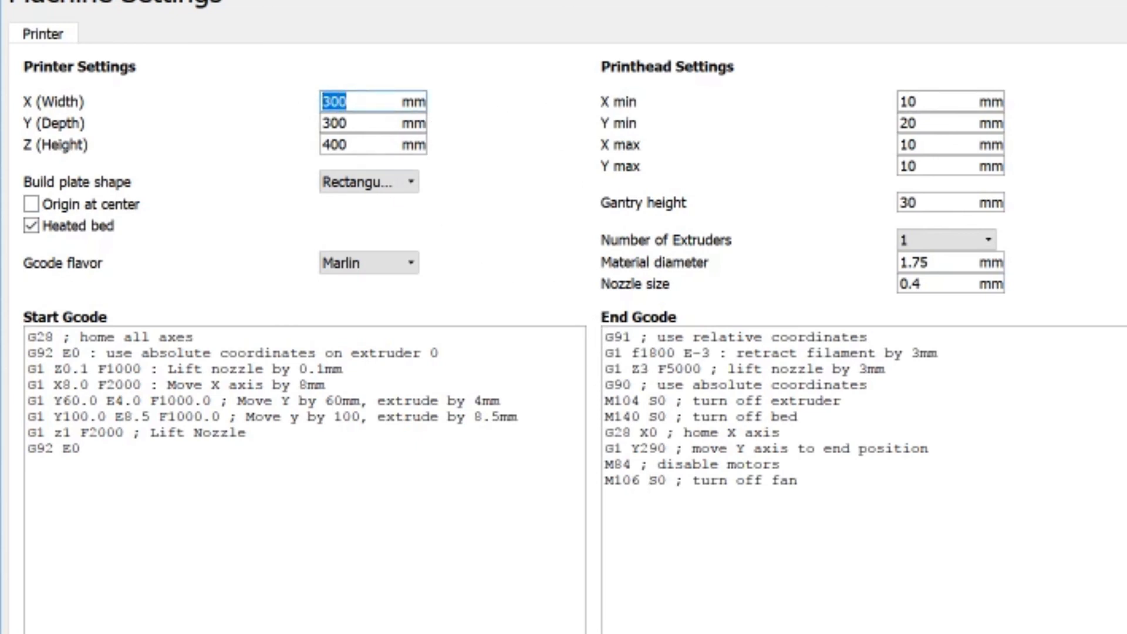
left_click_drag(667, 449, 631, 449)
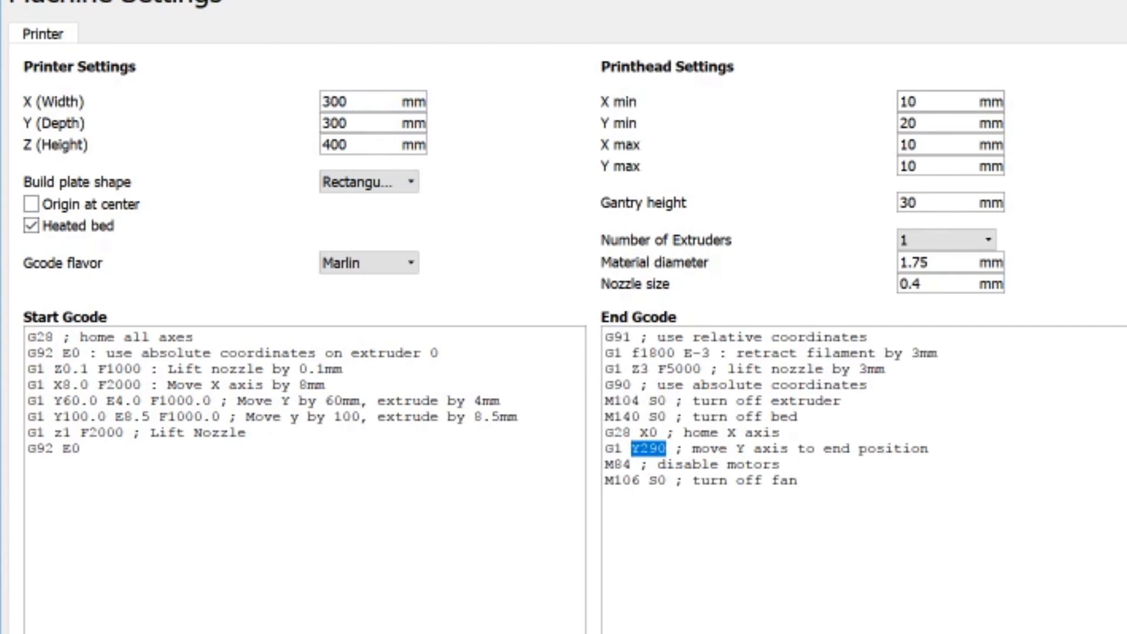
left_click(667, 449)
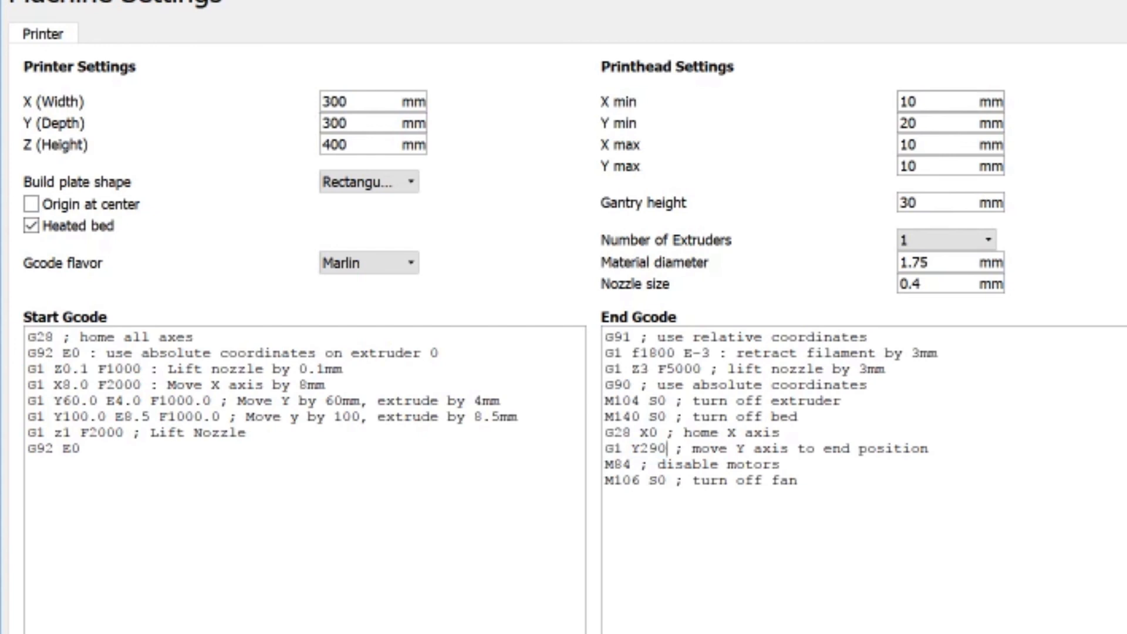
key("shift+Left")
key("shift+Left")
key("shift+Left")
key("shift+Left")
key("shift+Left")
key("shift+Left")
key("shift+Left")
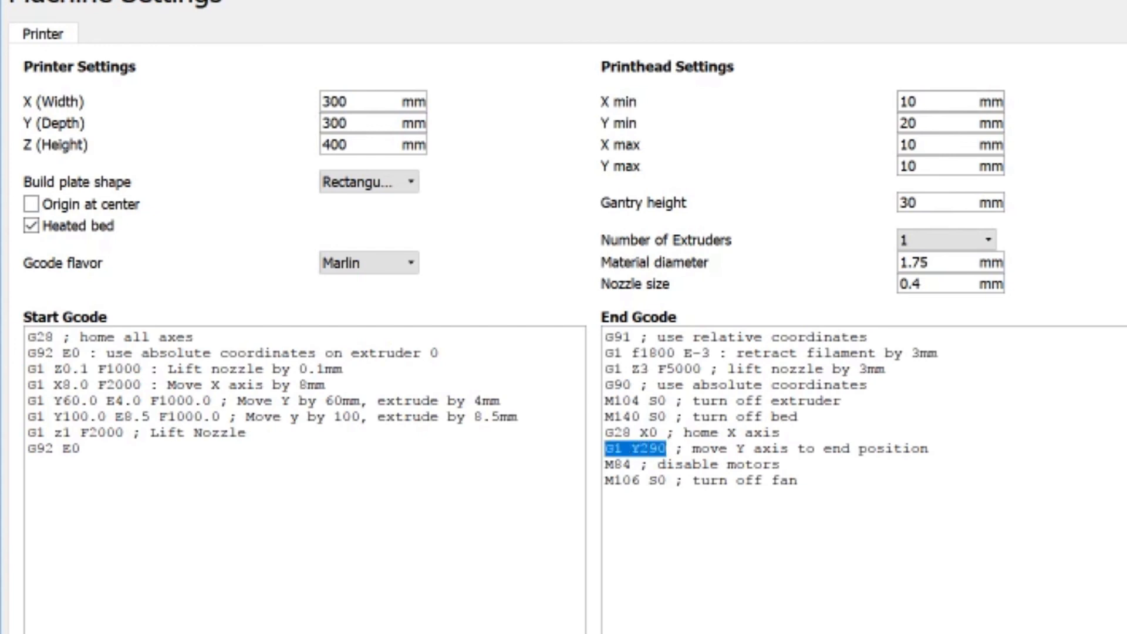
Examine the end Gcode's M84 motor disabling line and M106 fan-off line.
key("Down")
key("shift+End")
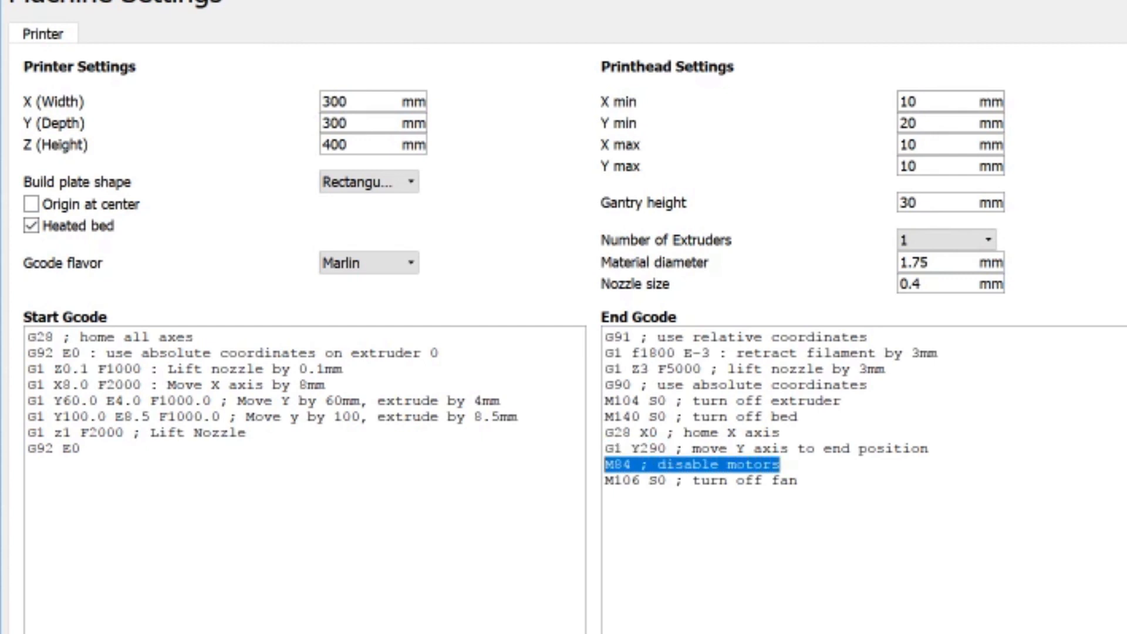
left_click(693, 480)
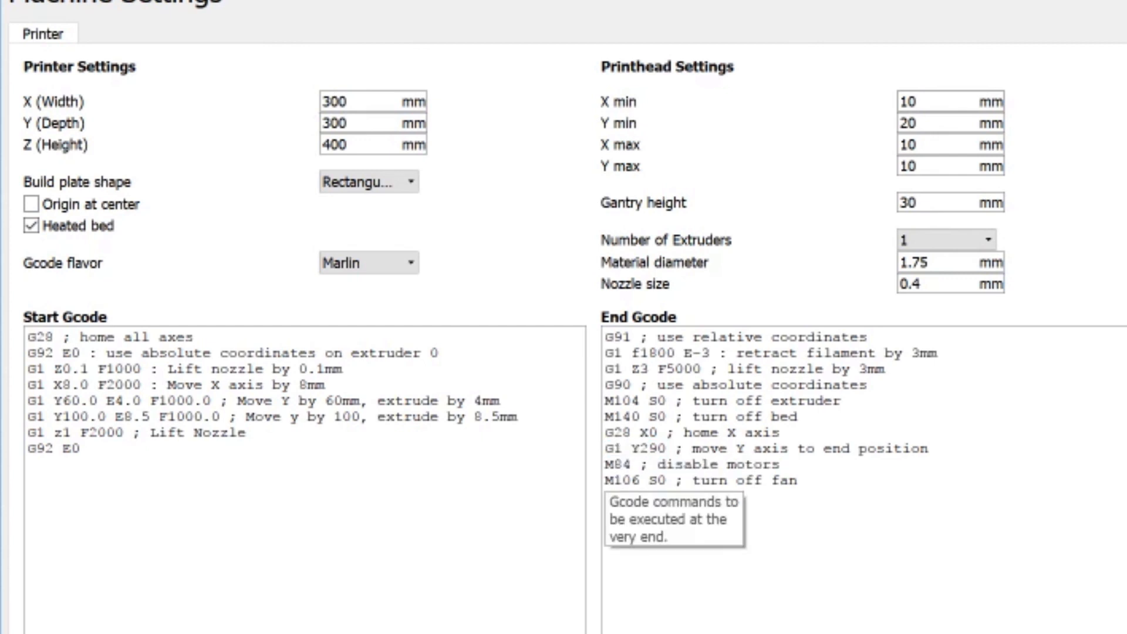
double_click(639, 480)
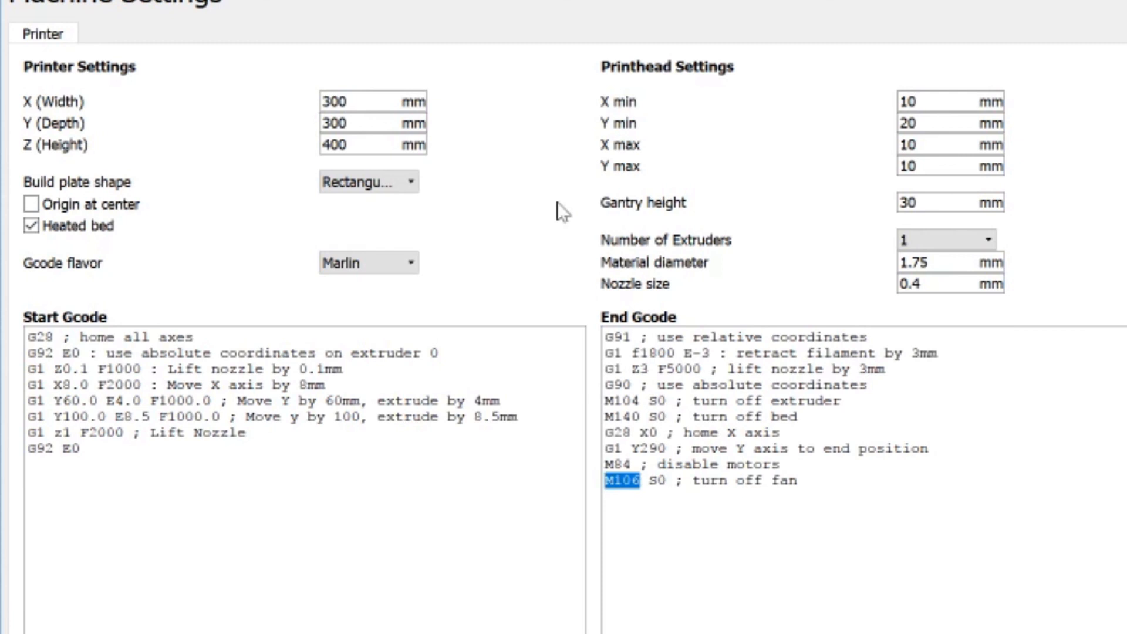
mouse_move(604, 210)
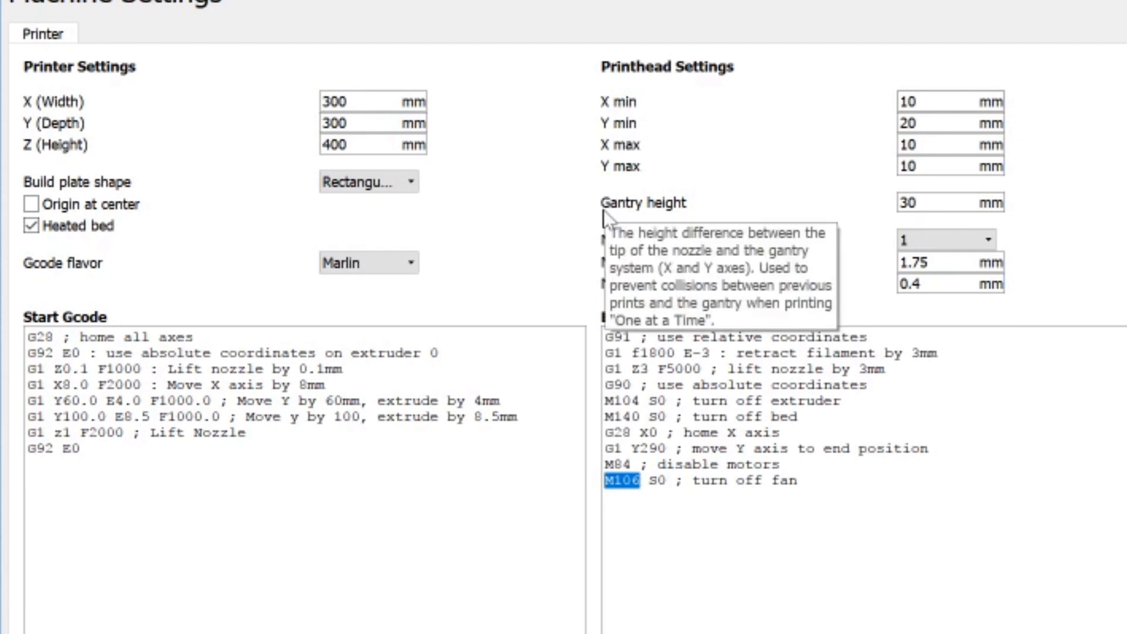
mouse_move(614, 337)
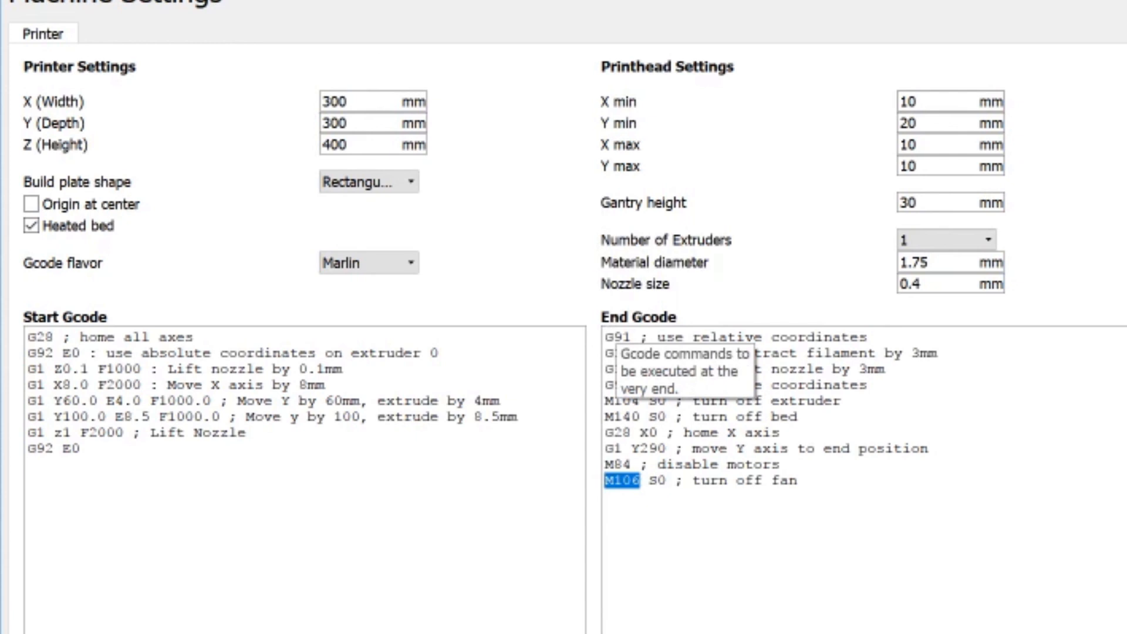
left_click(798, 481)
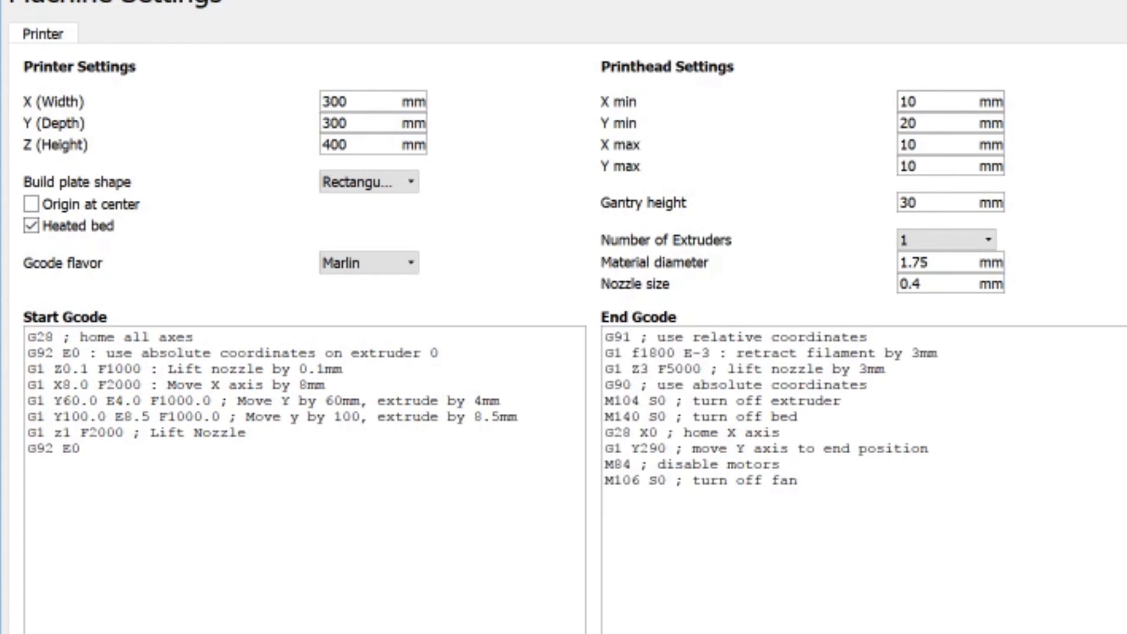